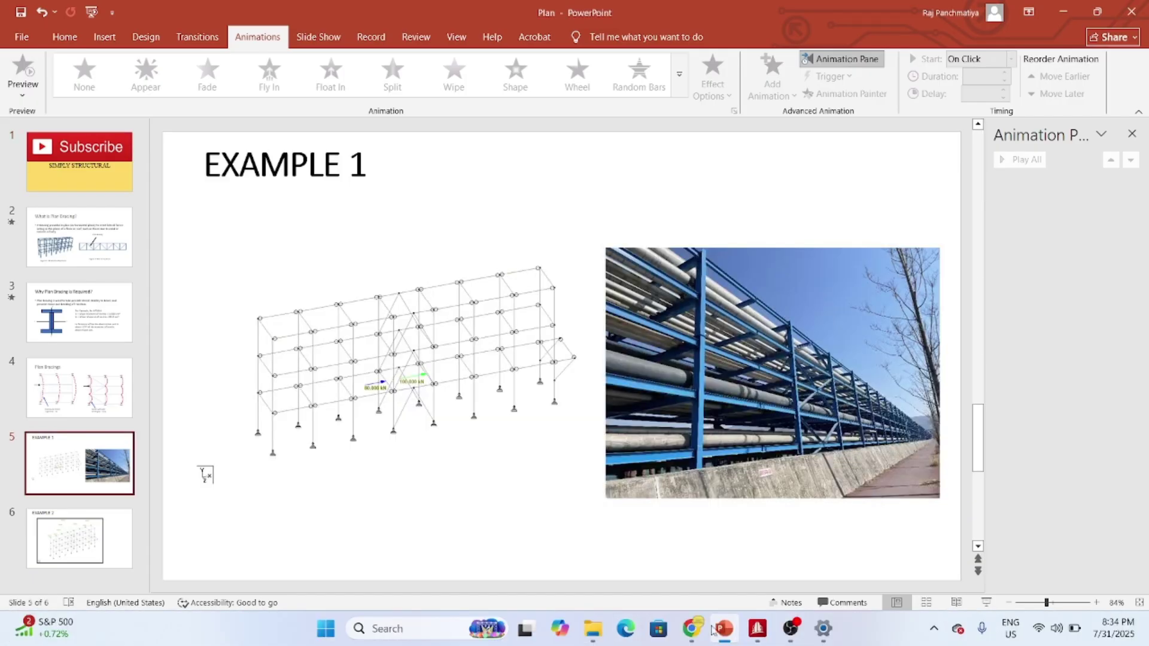
Switch to Structure1 and display the 6 ANCHOR LOAD case's 80 kN and 100 kN loads
mouse_move(765, 629)
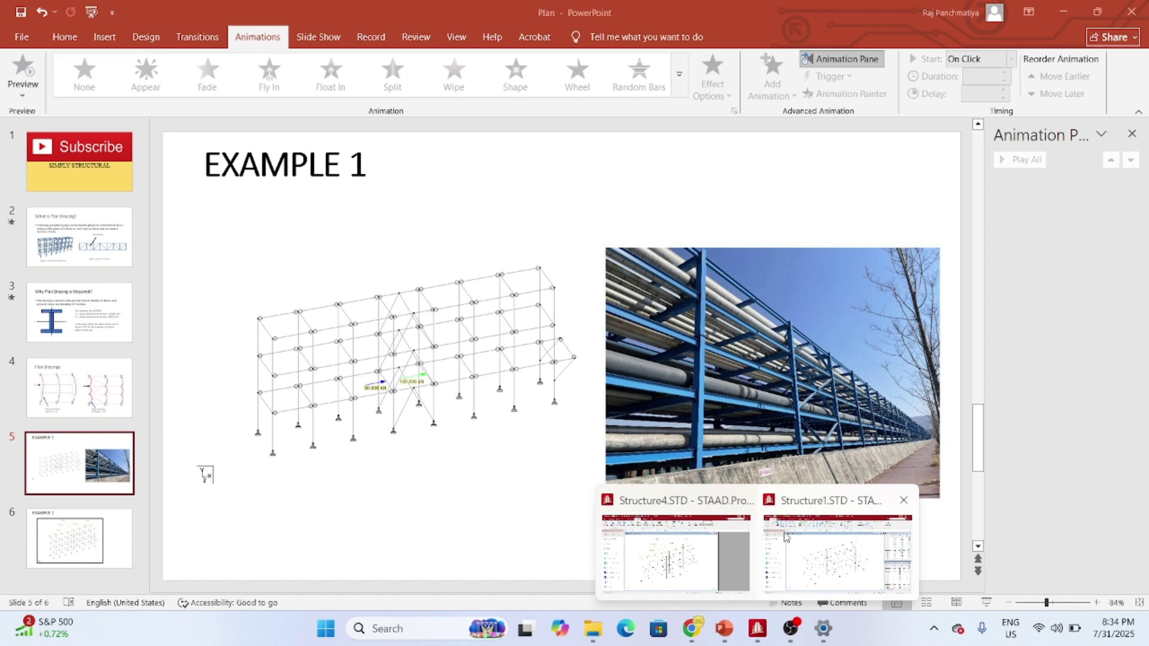
click(807, 549)
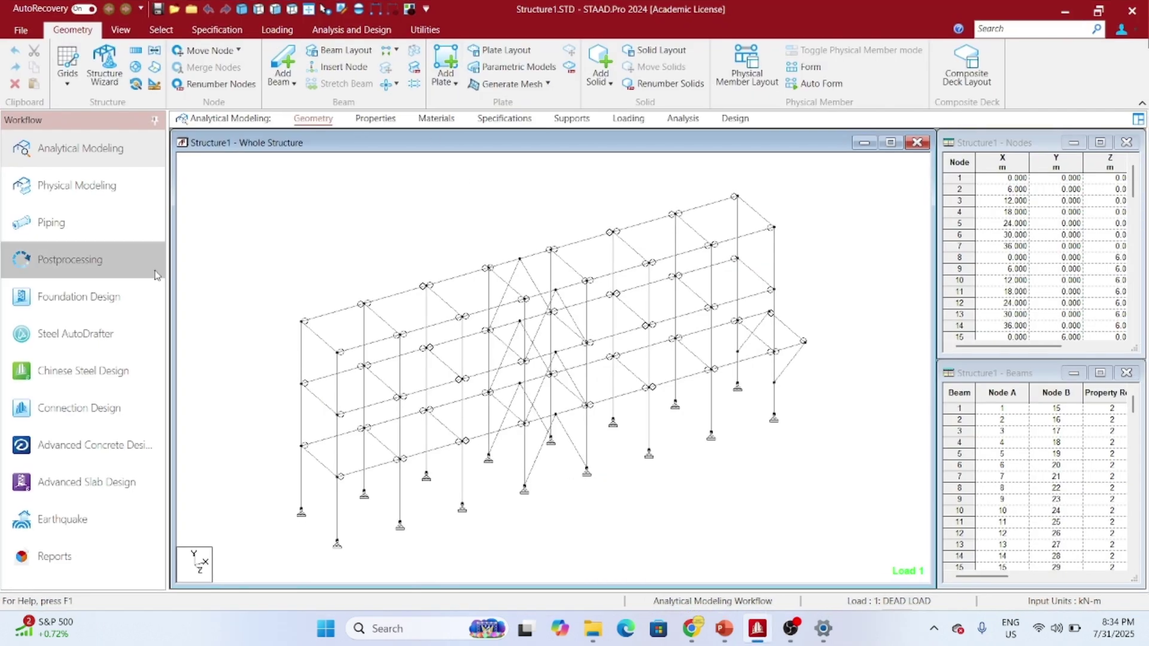
click(628, 118)
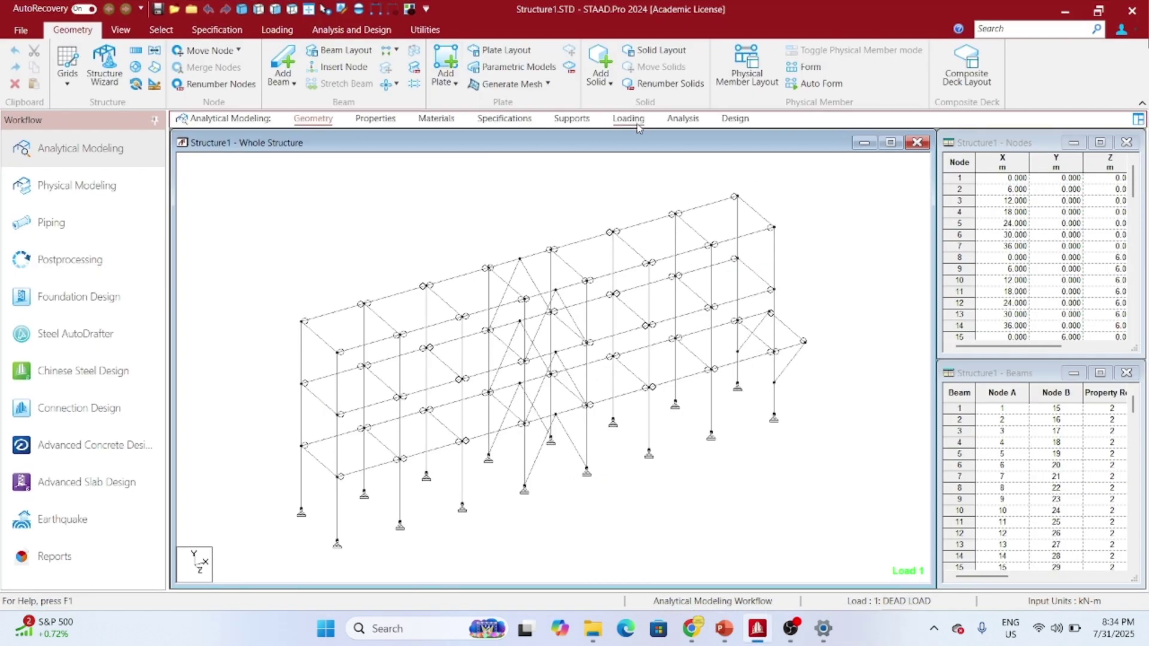
double_click(985, 179)
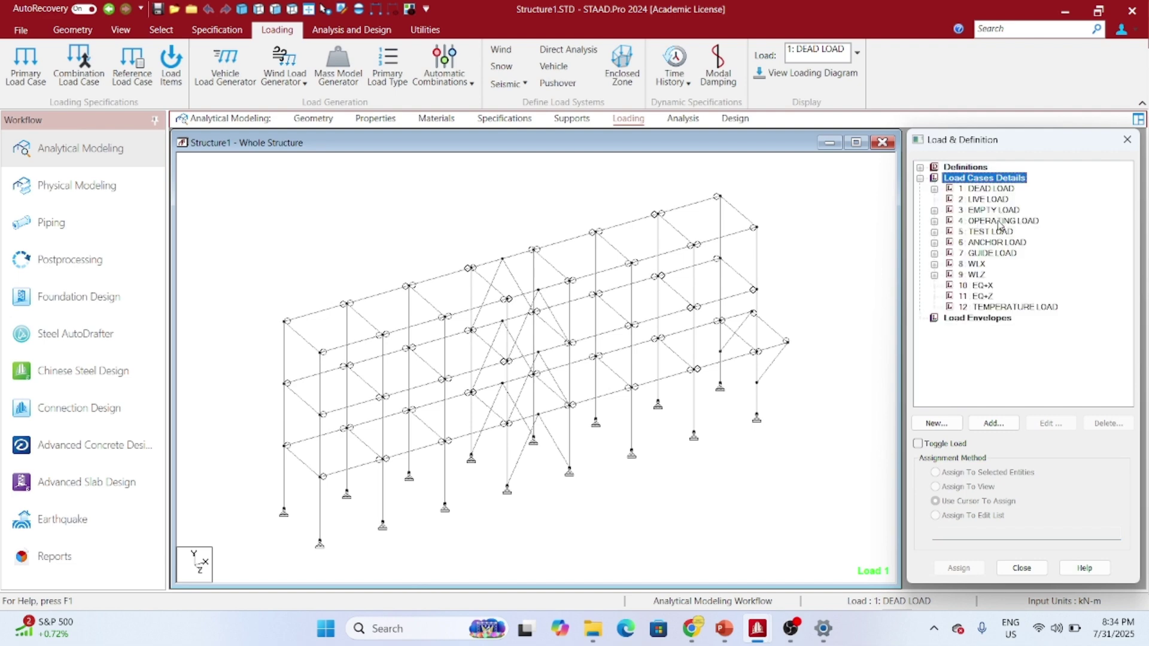
double_click(994, 243)
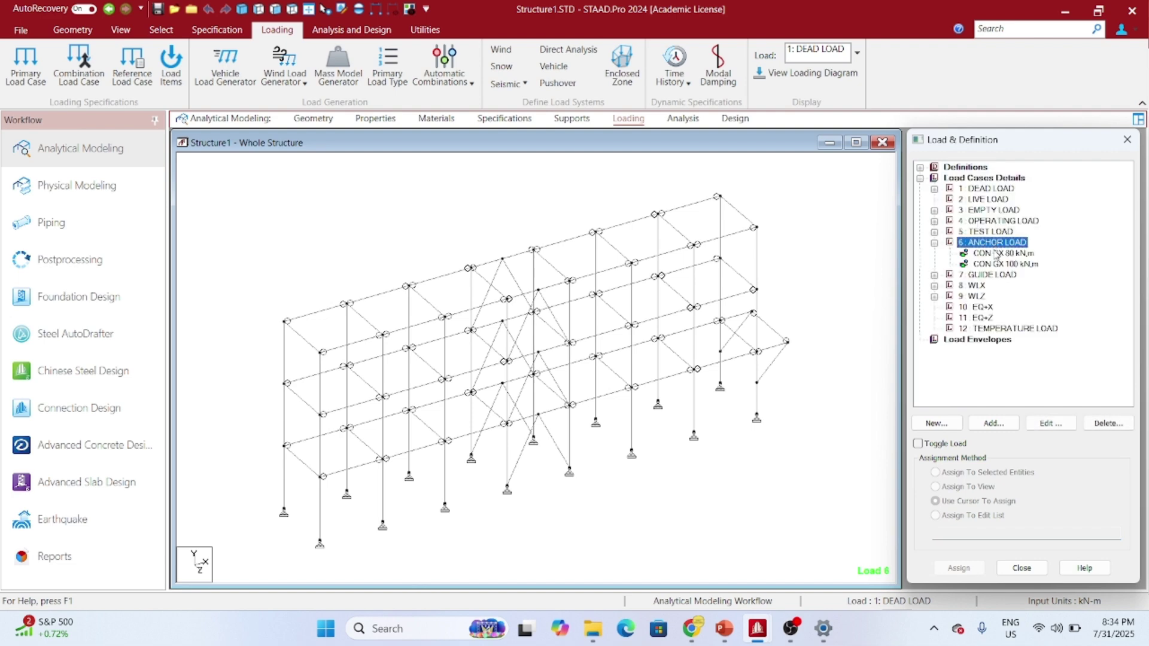
click(998, 264)
Run the Structure1 analysis, accepting the empty load case warning
scroll(691, 443, up, 5)
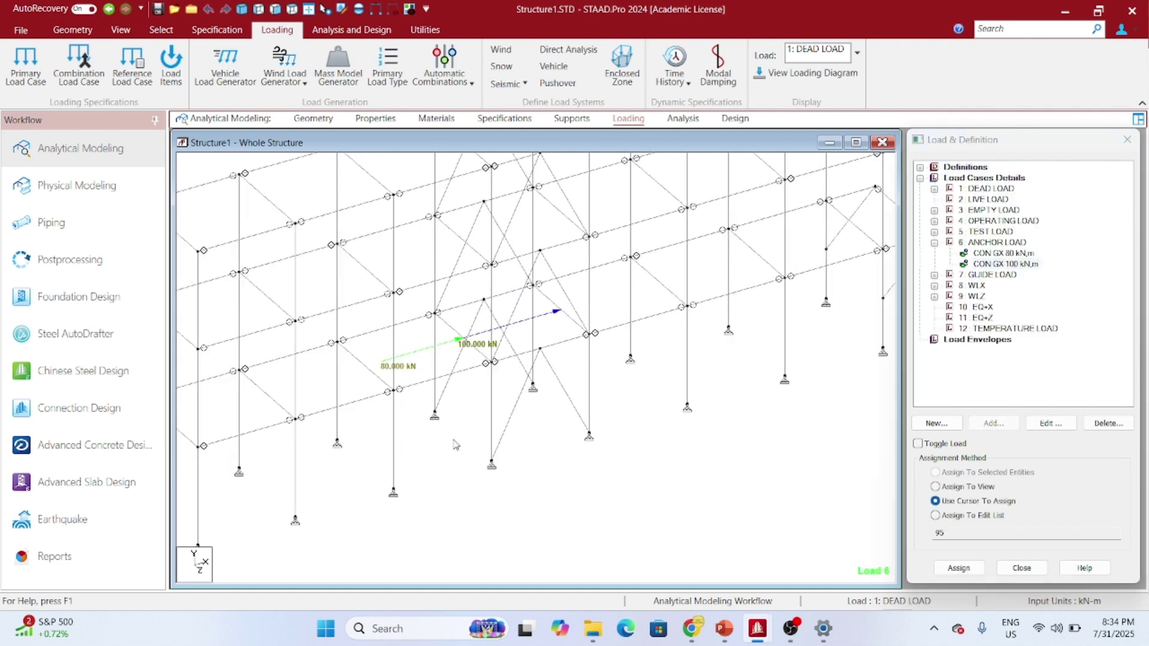
scroll(470, 460, down, 3)
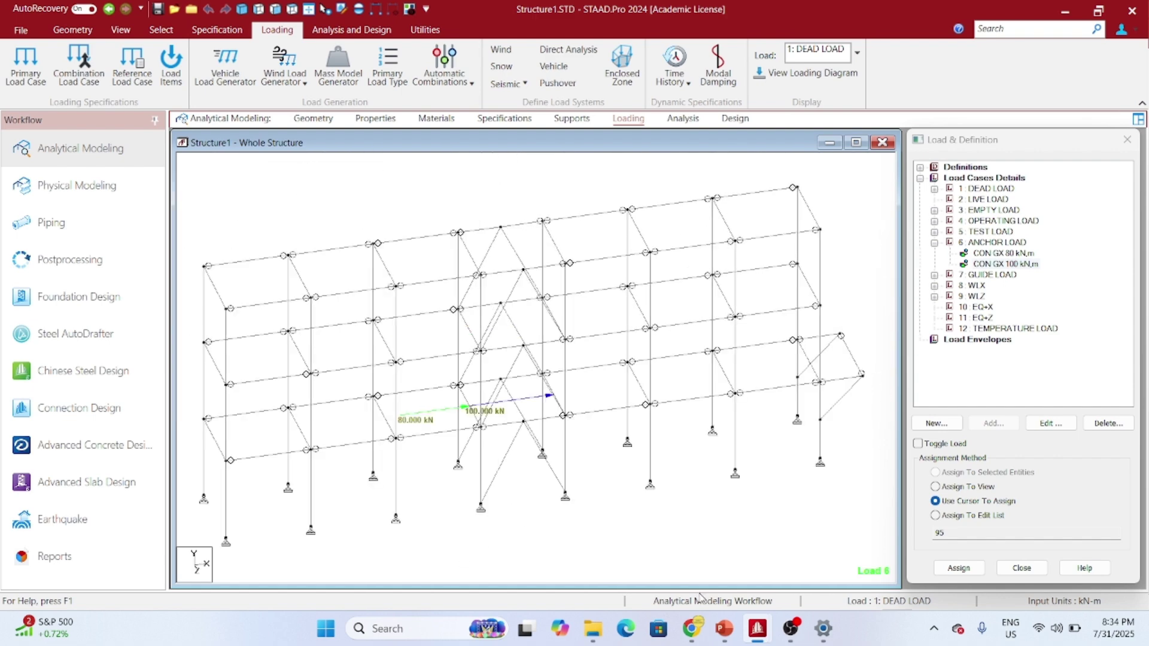
key(ctrl+F5)
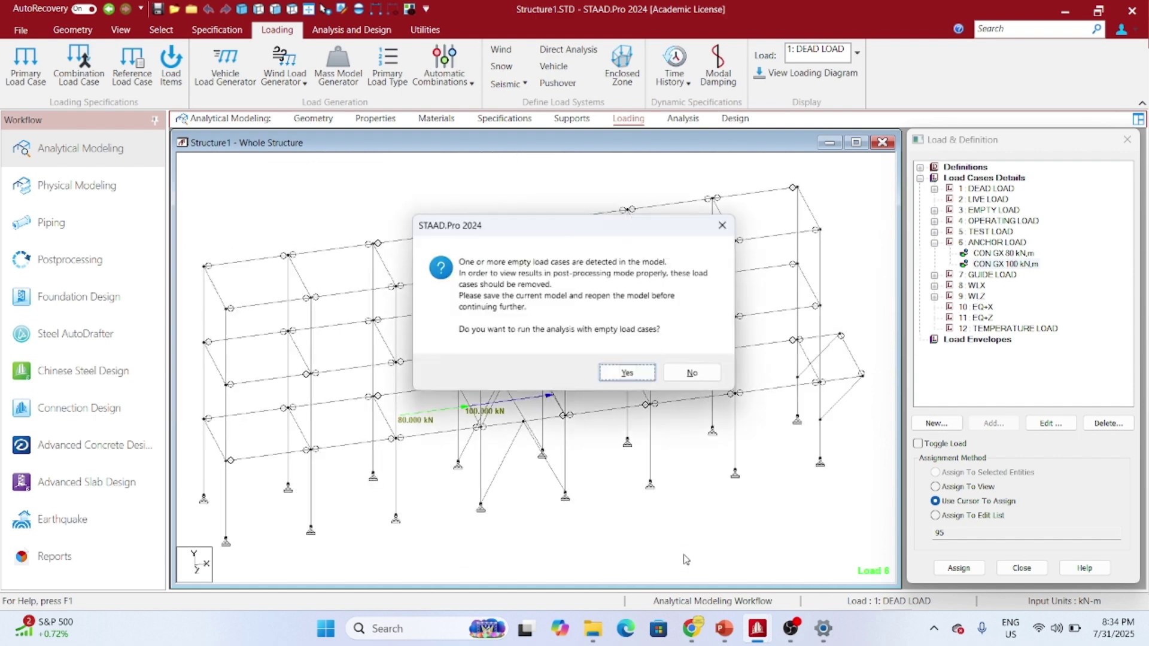
key(Return)
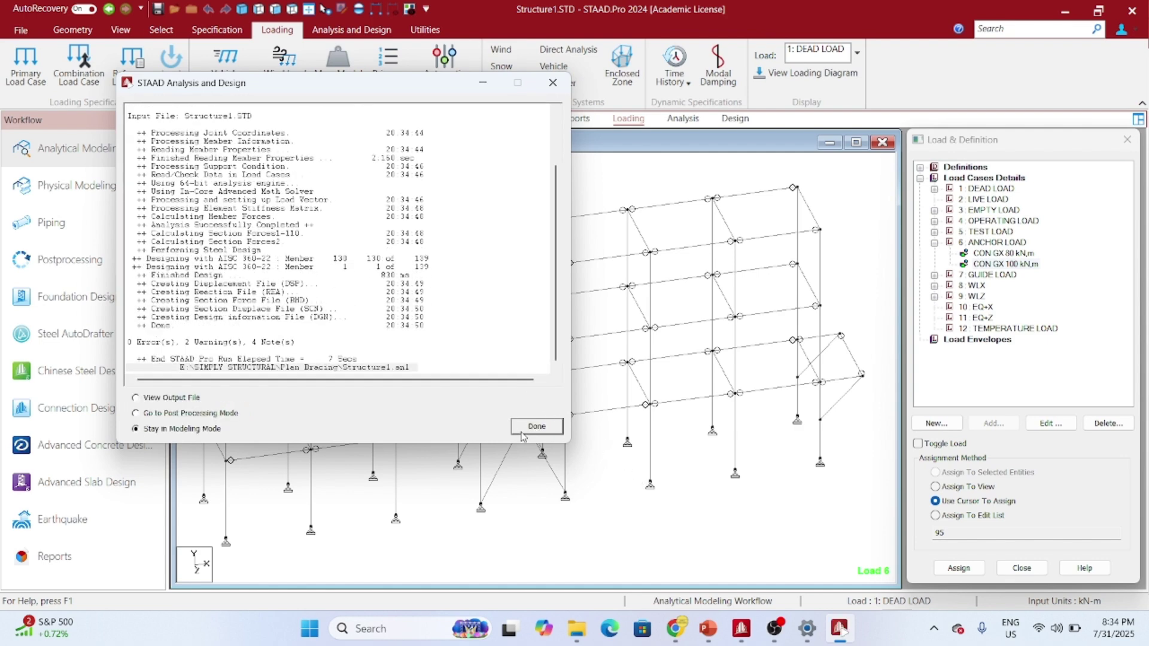
Open the analysis results in Postprocessing and show the Utilization layout
click(533, 426)
click(92, 260)
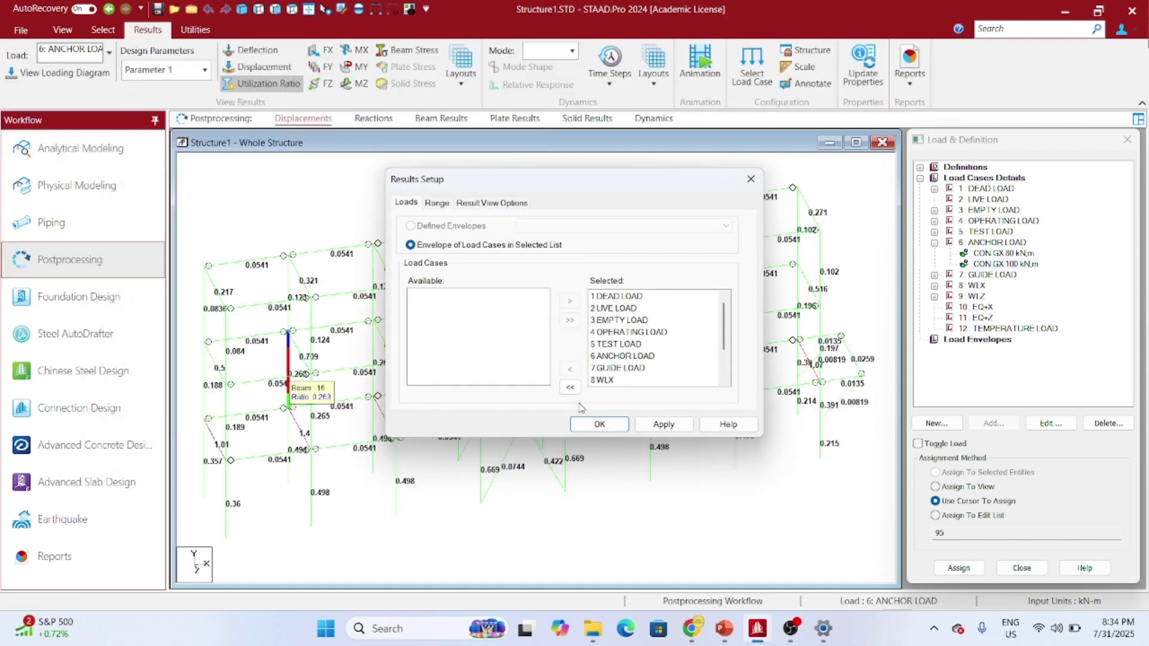
click(599, 424)
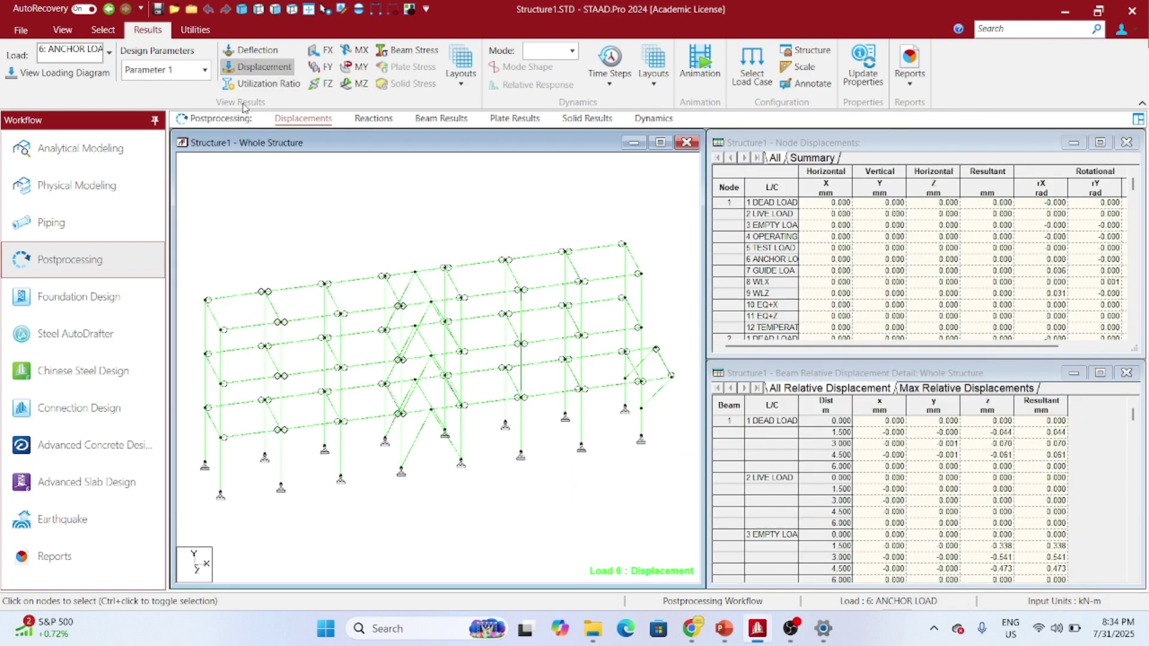
click(461, 75)
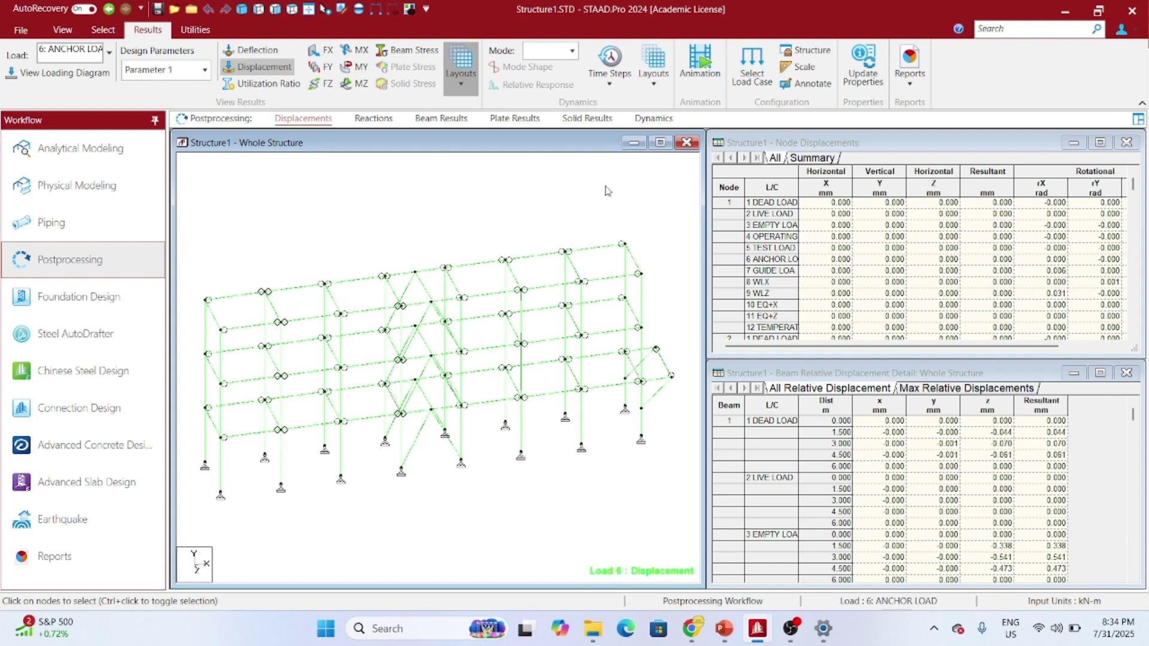
click(622, 210)
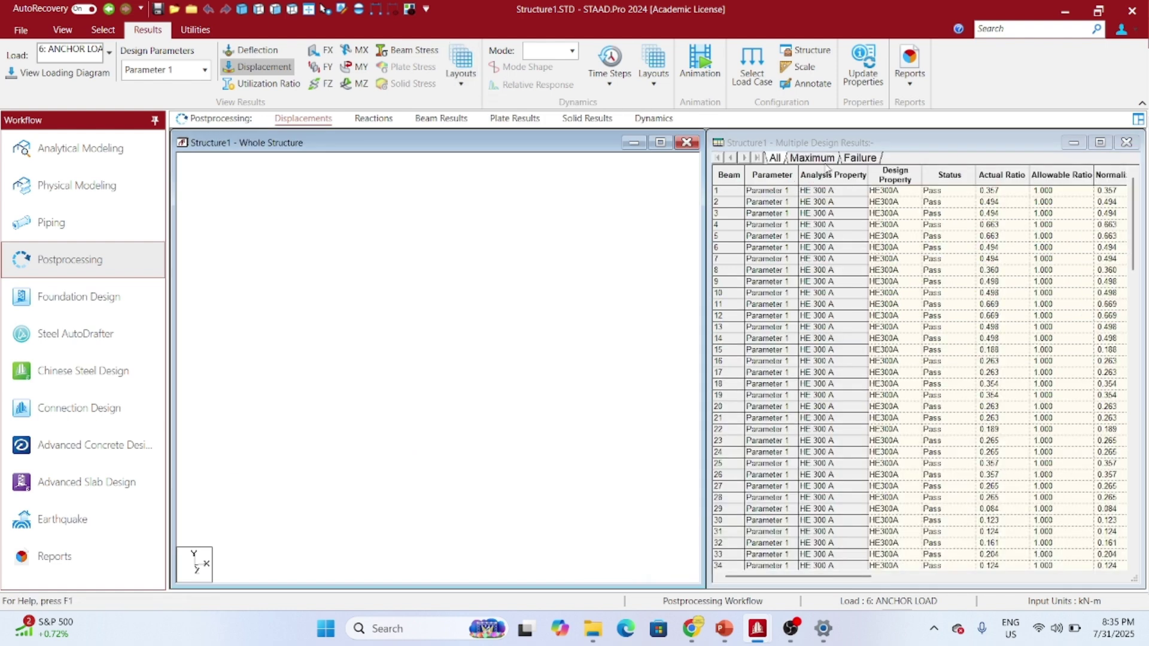
List and highlight the eight failing HE180A beams, rotating the model to inspect them
click(862, 157)
click(721, 177)
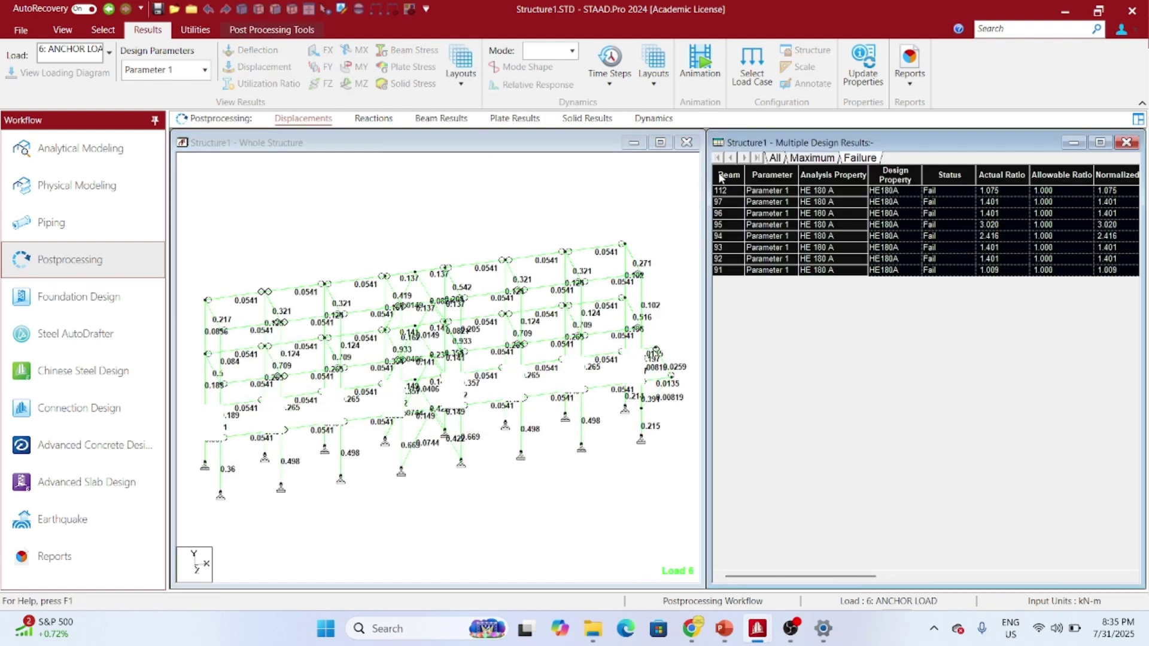
scroll(424, 446, up, 6)
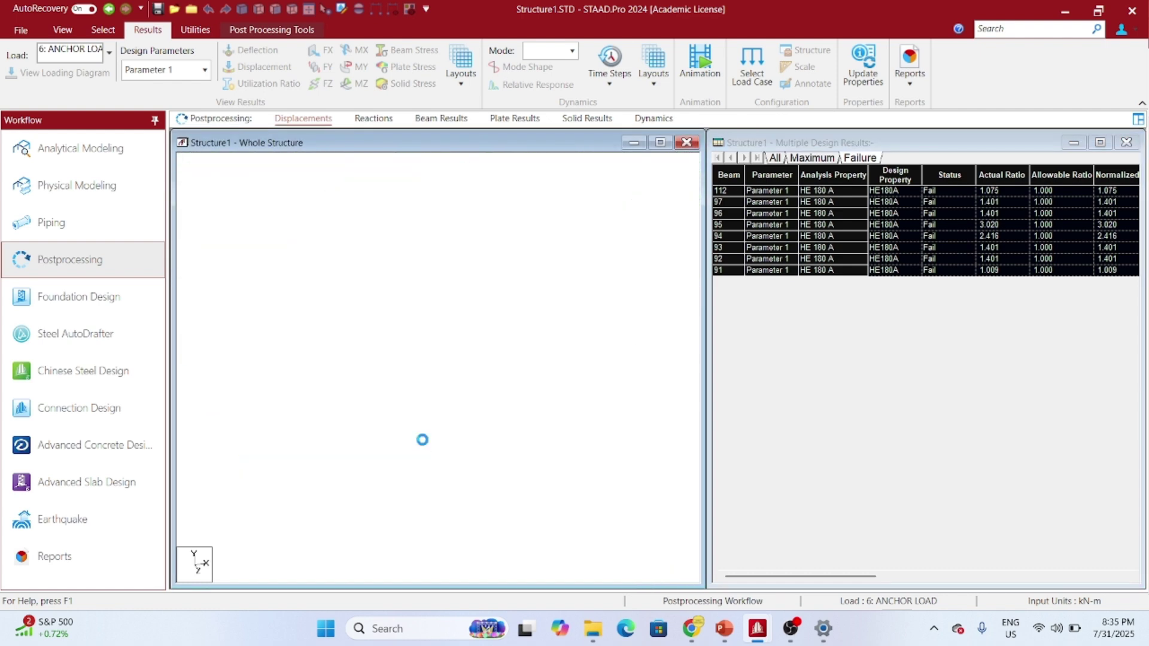
scroll(347, 355, up, 5)
scroll(348, 355, down, 4)
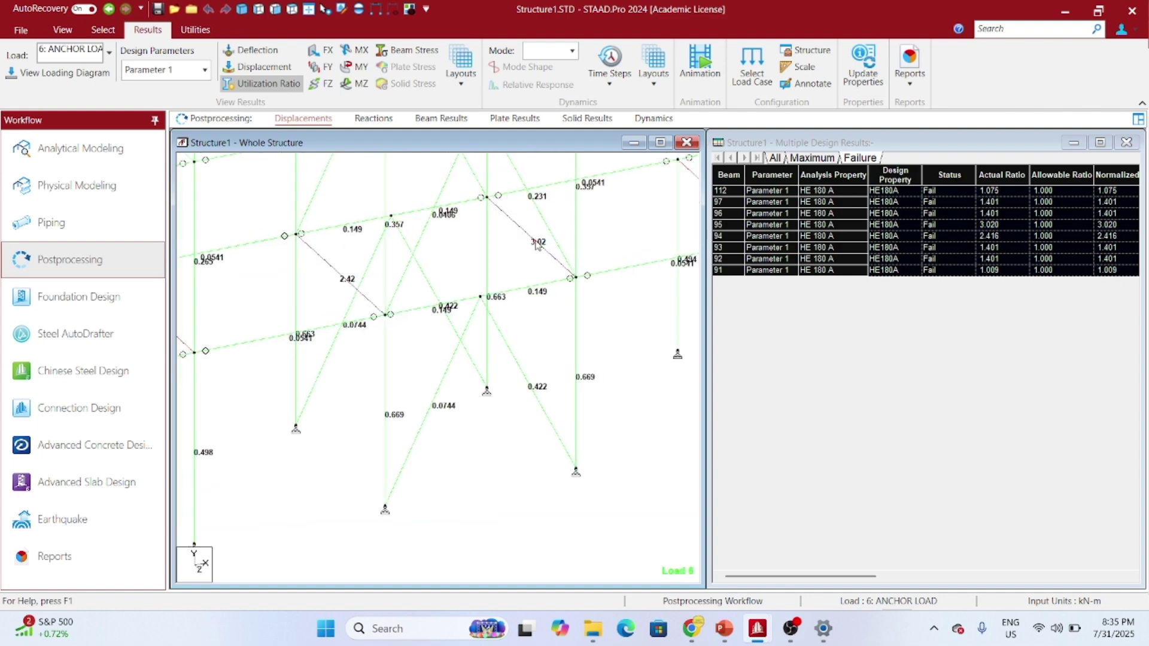
middle_drag(546, 257, 528, 341)
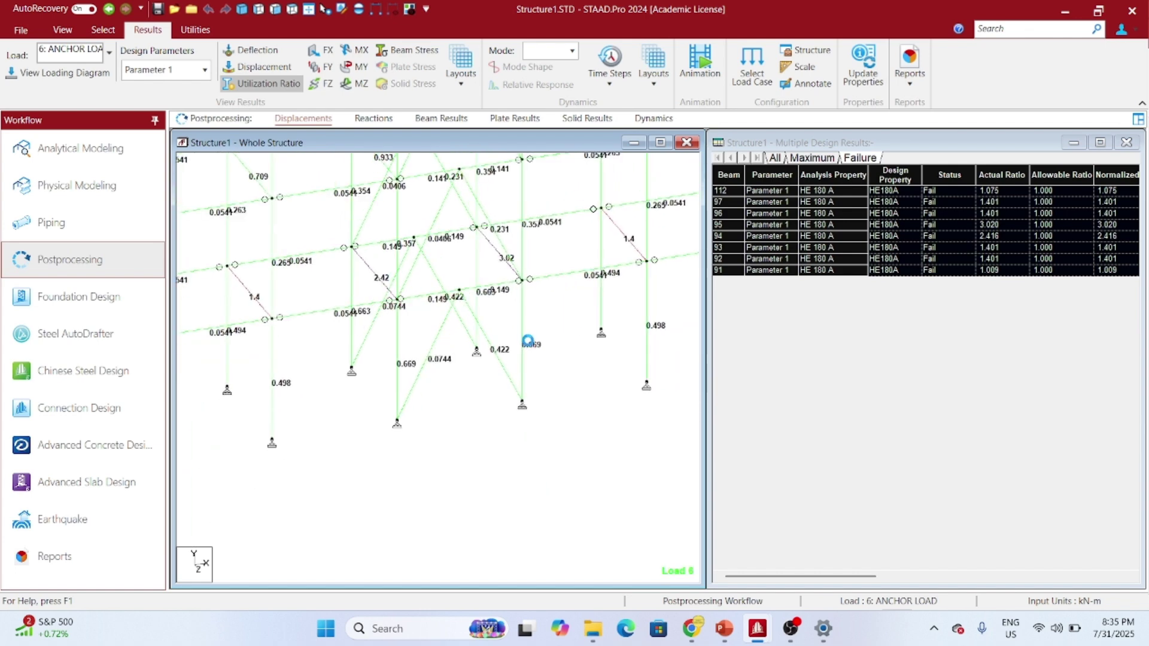
click(83, 147)
Expand Load Cases Details to 6 ANCHOR LOAD and select its 80 kN concentrated load
click(629, 120)
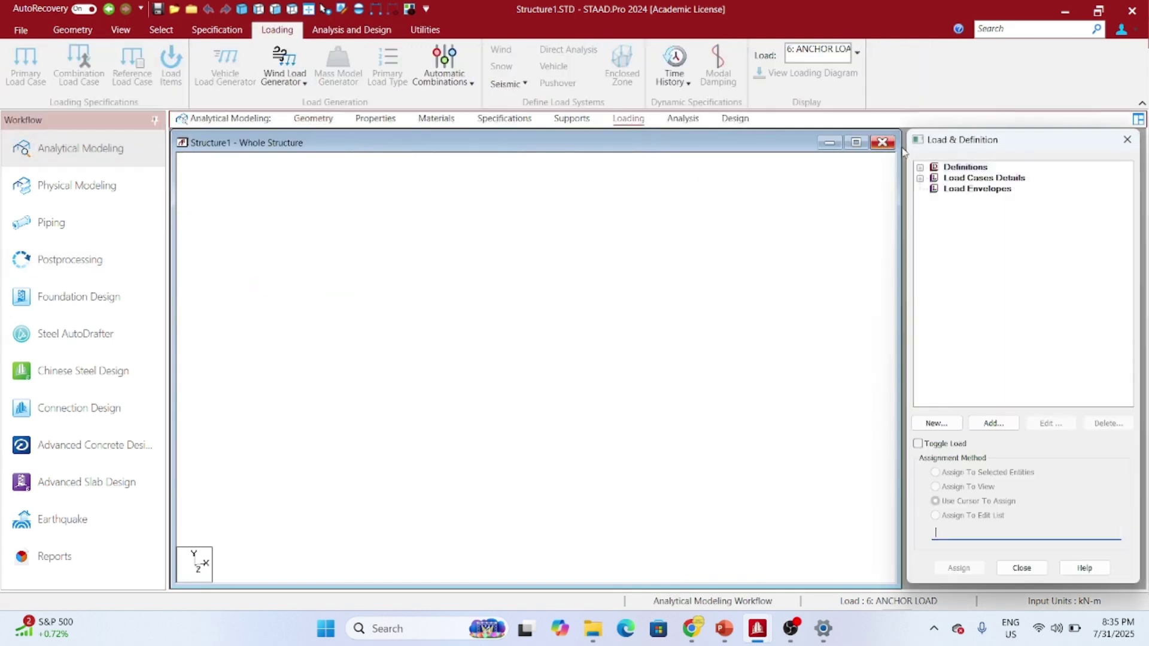
click(982, 179)
double_click(982, 179)
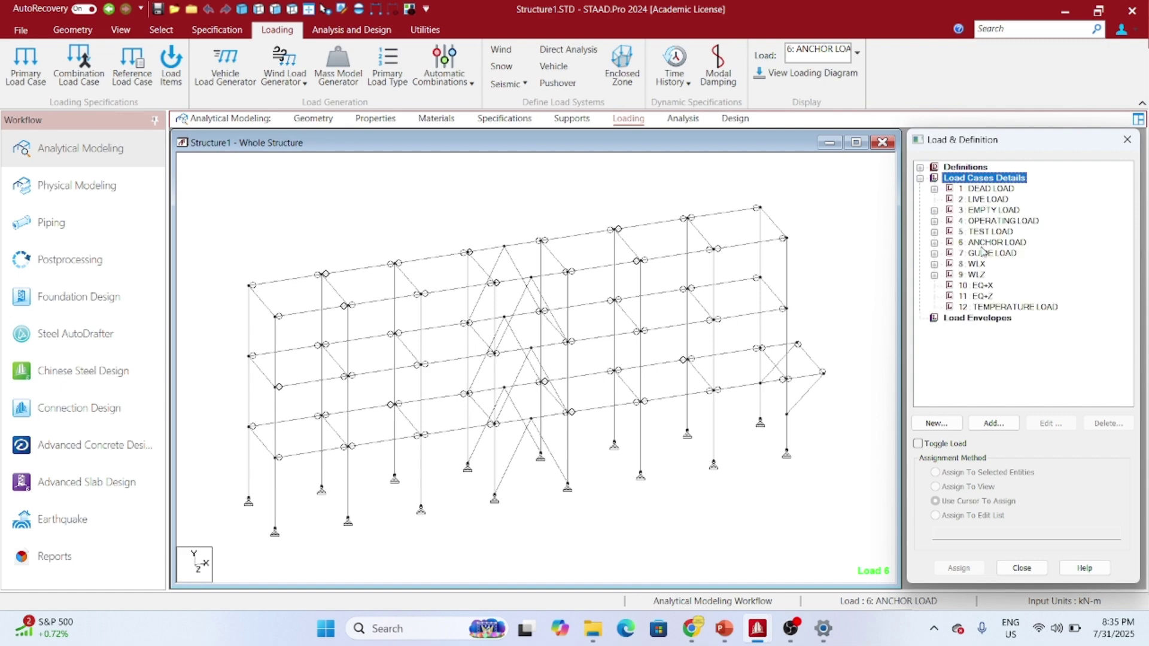
double_click(992, 242)
double_click(994, 243)
double_click(997, 242)
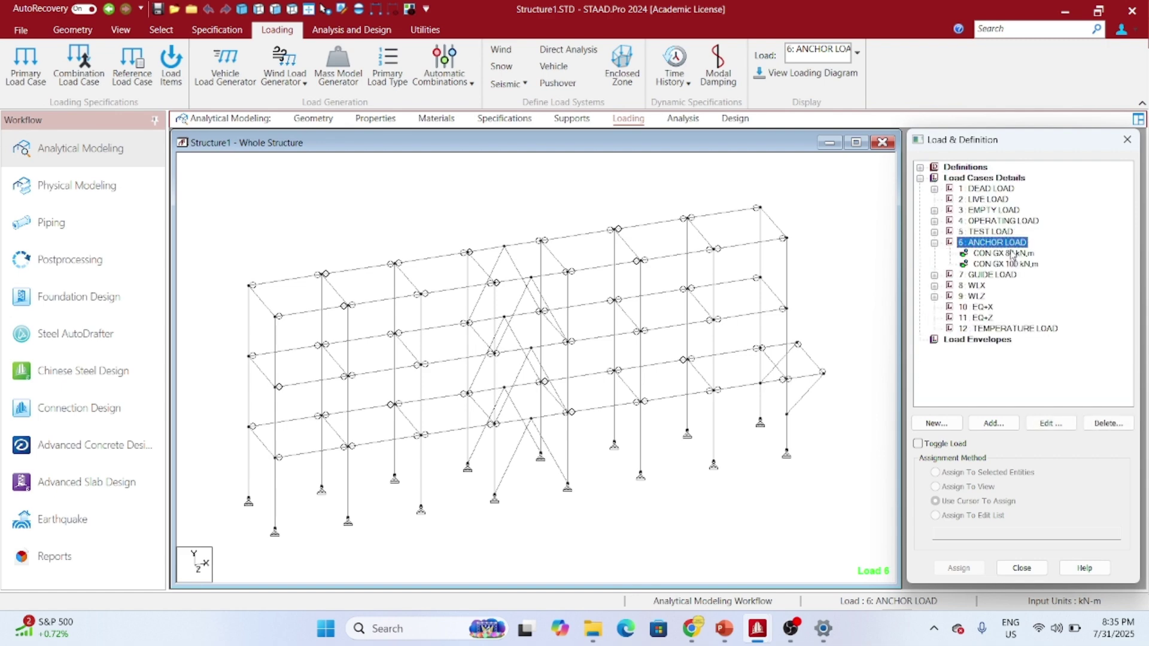
click(1011, 254)
Zoom and pan the model to view the 80 kN and 100 kN anchor loads
scroll(532, 353, up, 5)
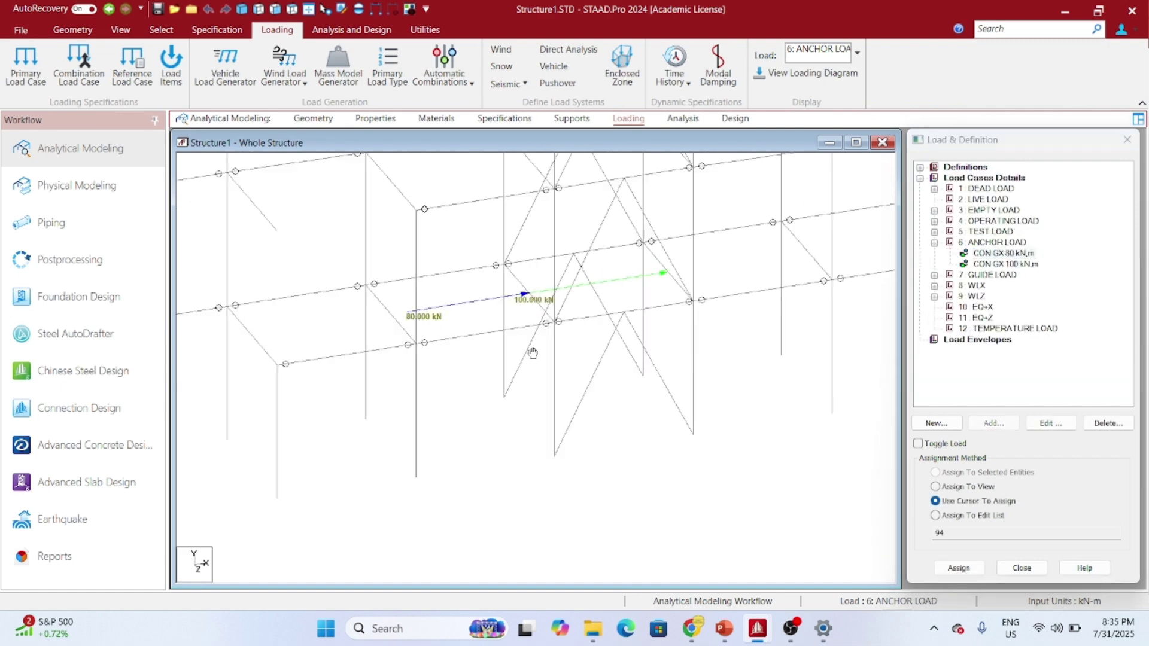
scroll(533, 353, up, 3)
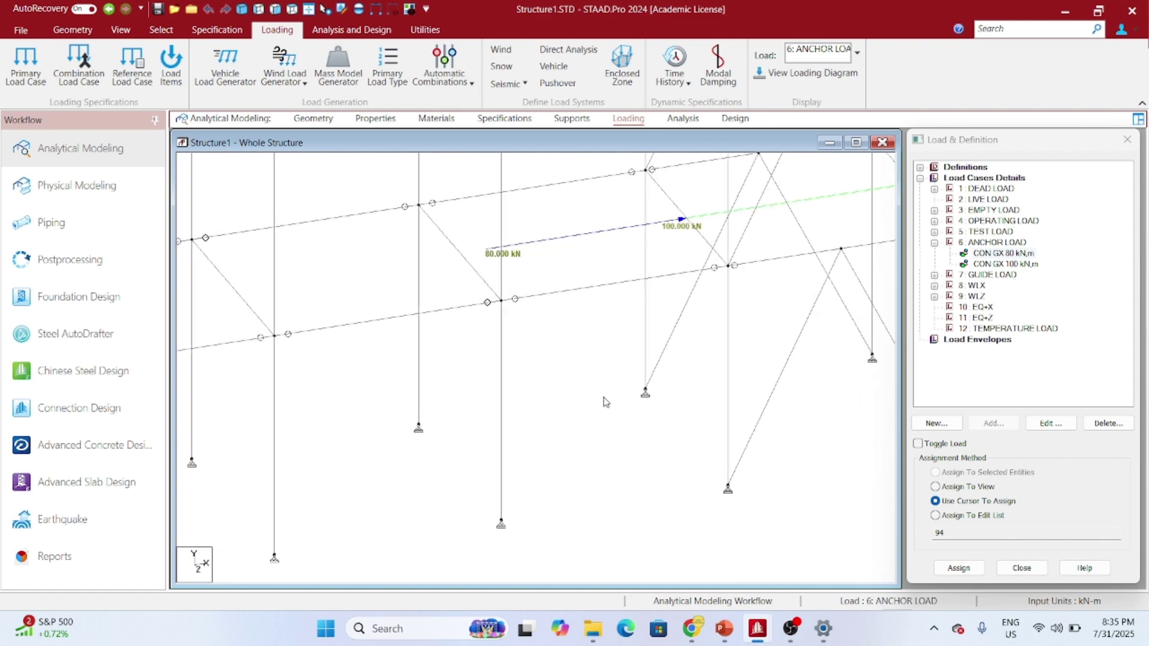
scroll(599, 410, up, 1)
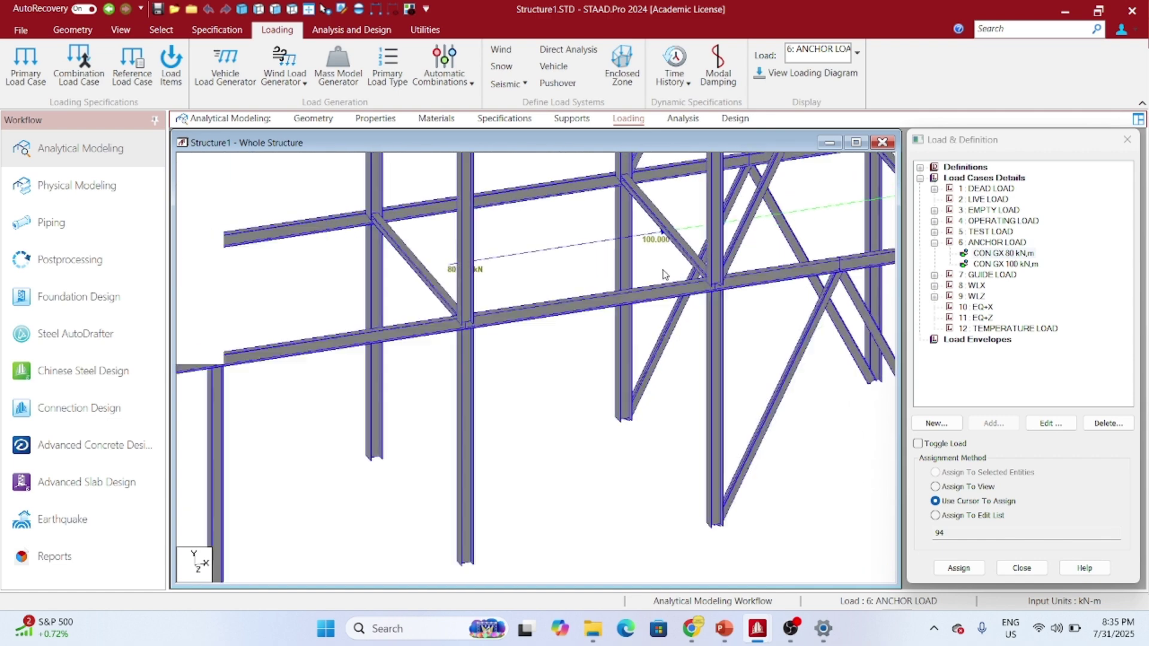
scroll(663, 275, up, 4)
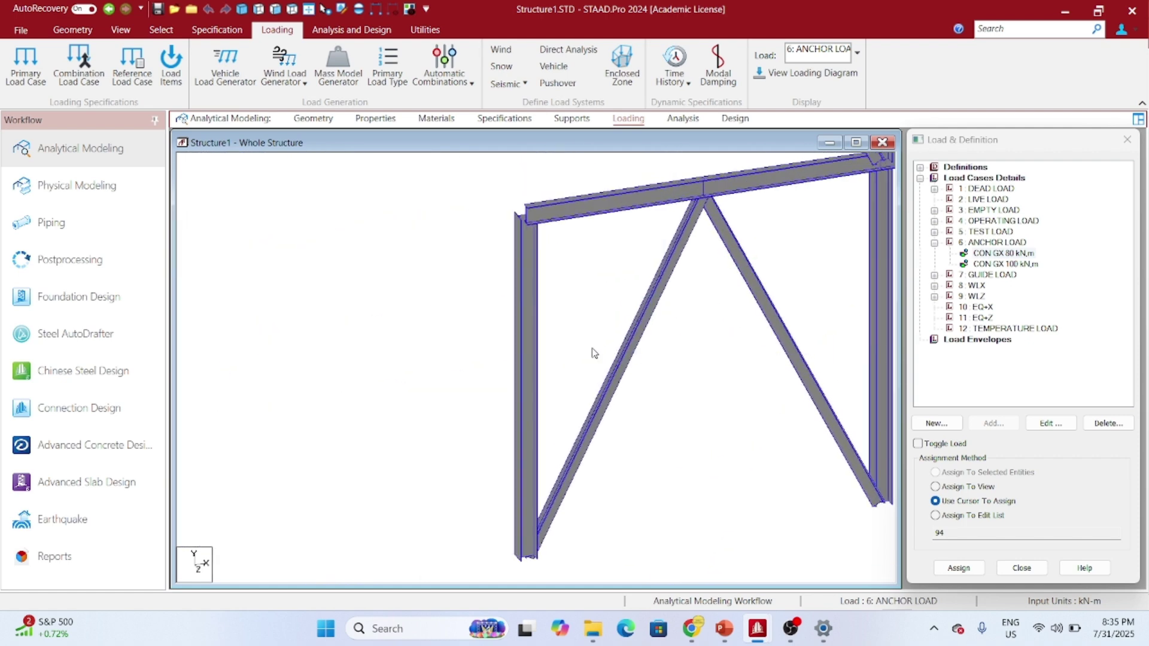
scroll(594, 353, down, 3)
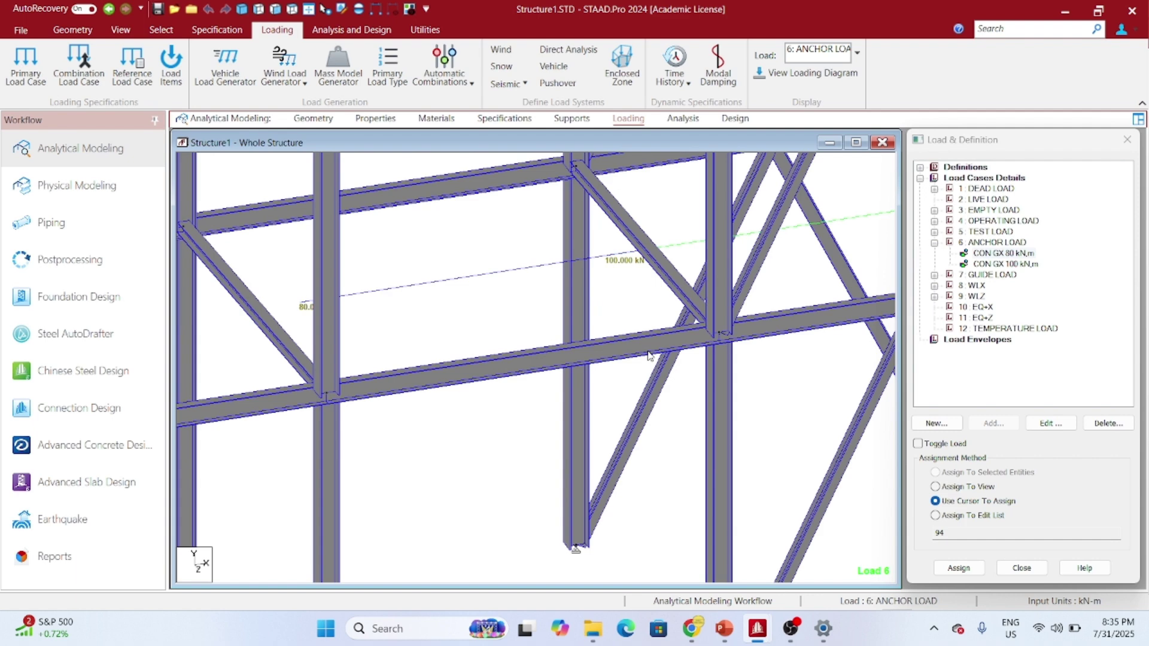
middle_drag(606, 353, 386, 315)
scroll(374, 408, down, 1)
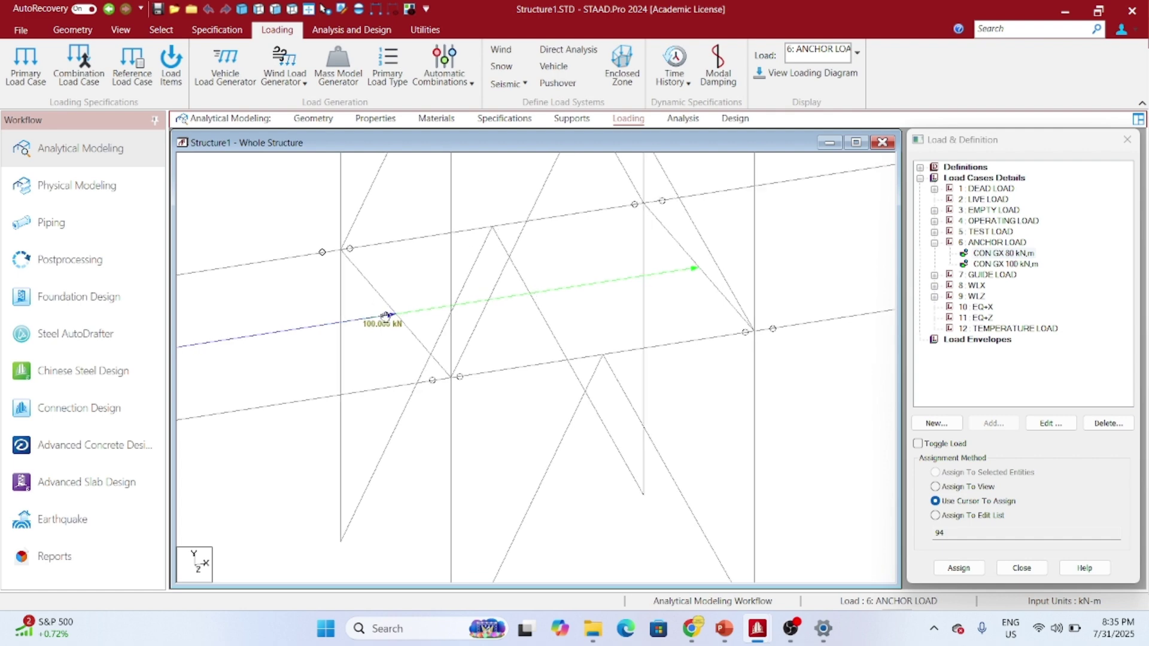
scroll(386, 316, down, 1)
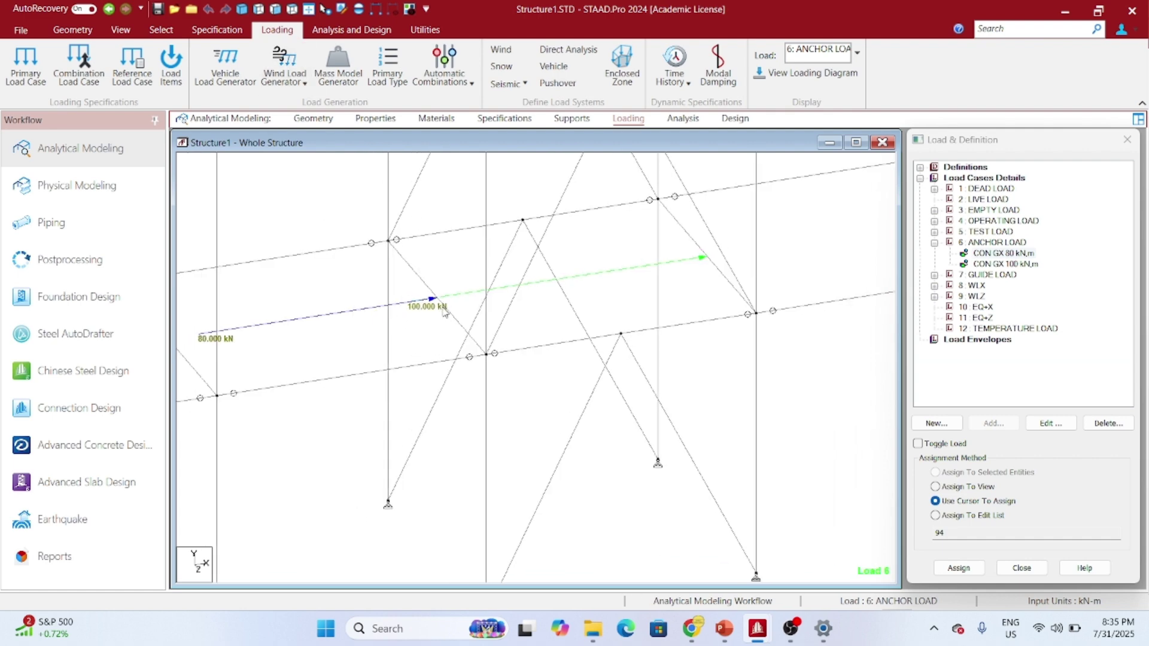
Add midpoint nodes 75 and 76 on two diagonal braces and join them with beam 142
click(316, 118)
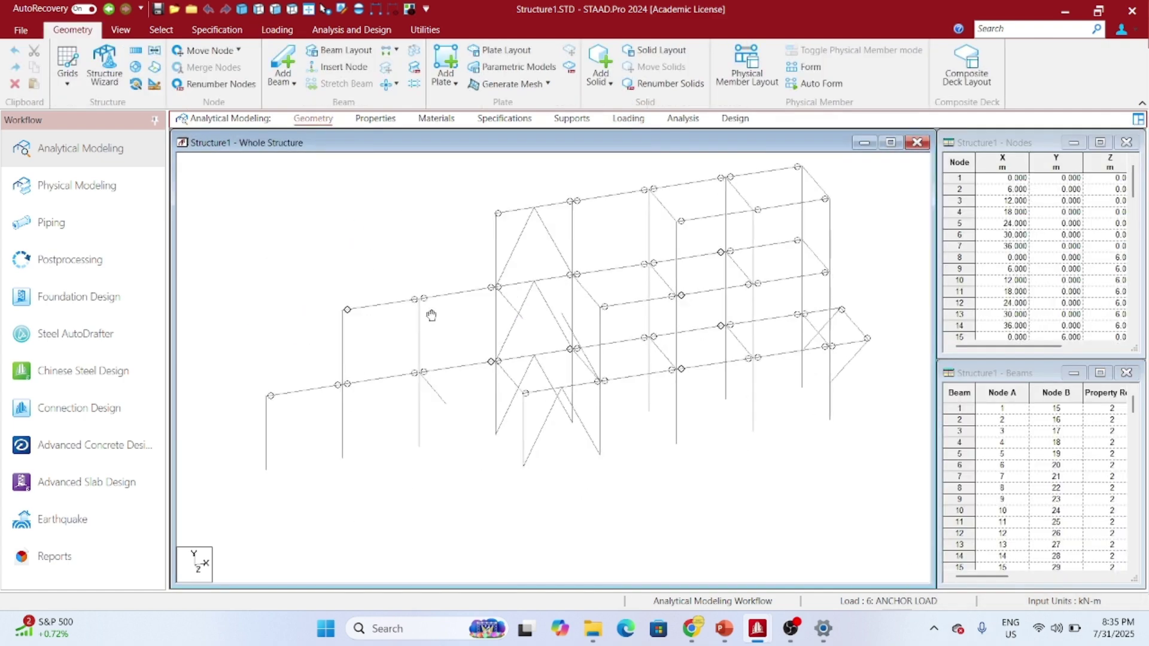
scroll(431, 315, up, 3)
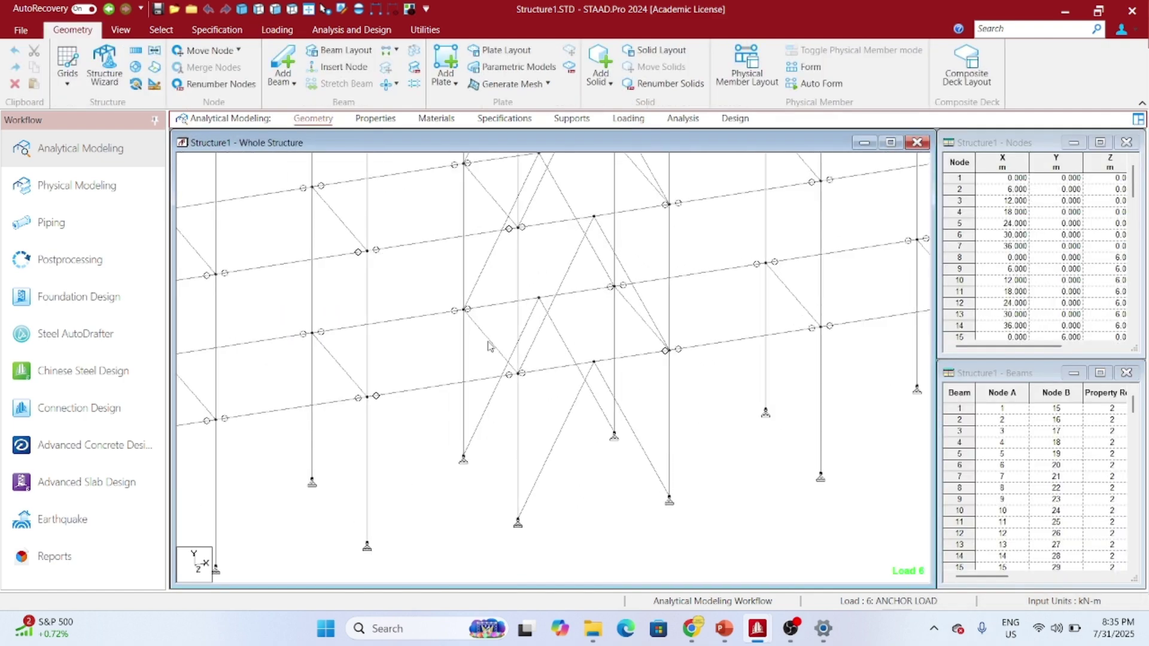
click(487, 346)
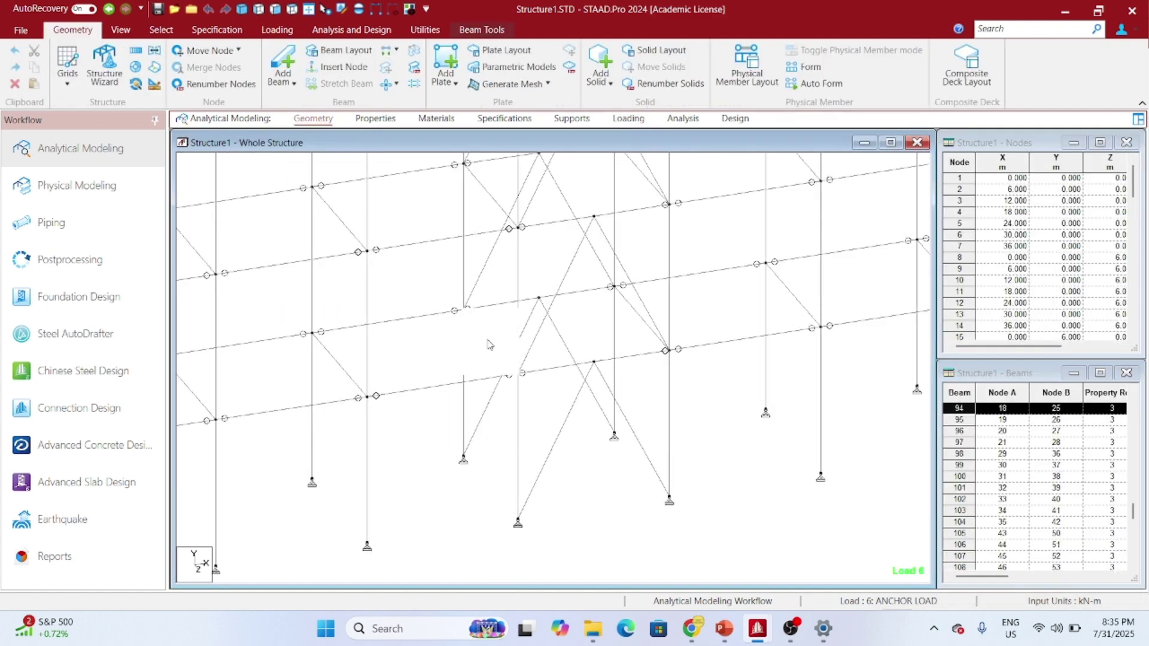
ctrl+click(638, 318)
right_click(646, 326)
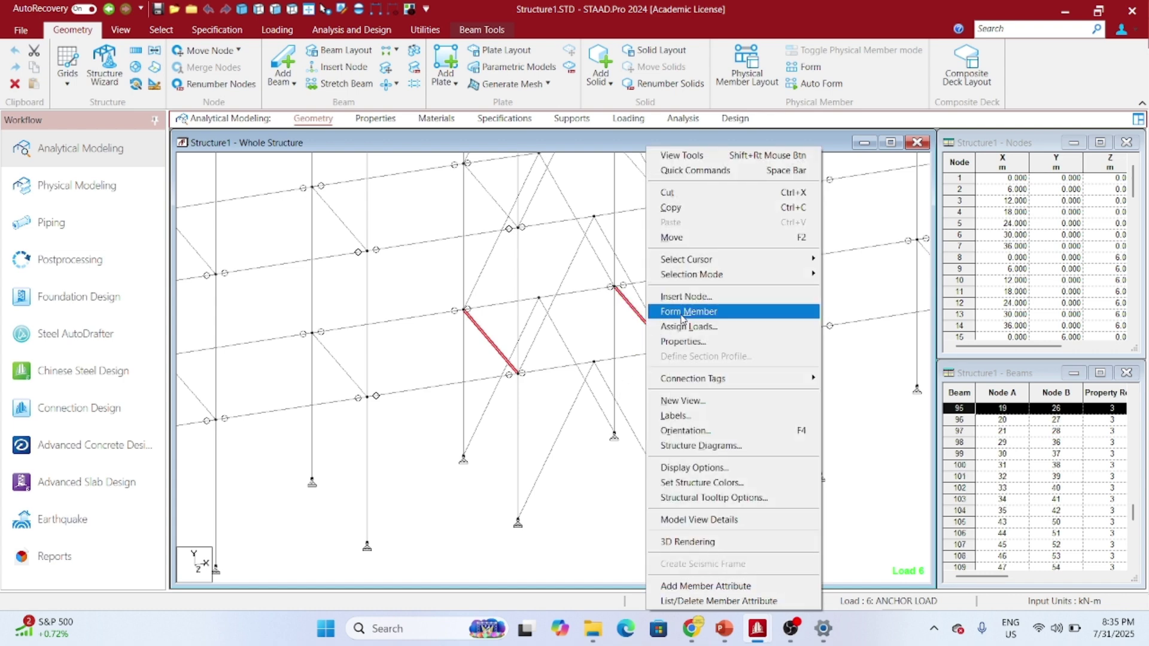
click(685, 296)
click(511, 331)
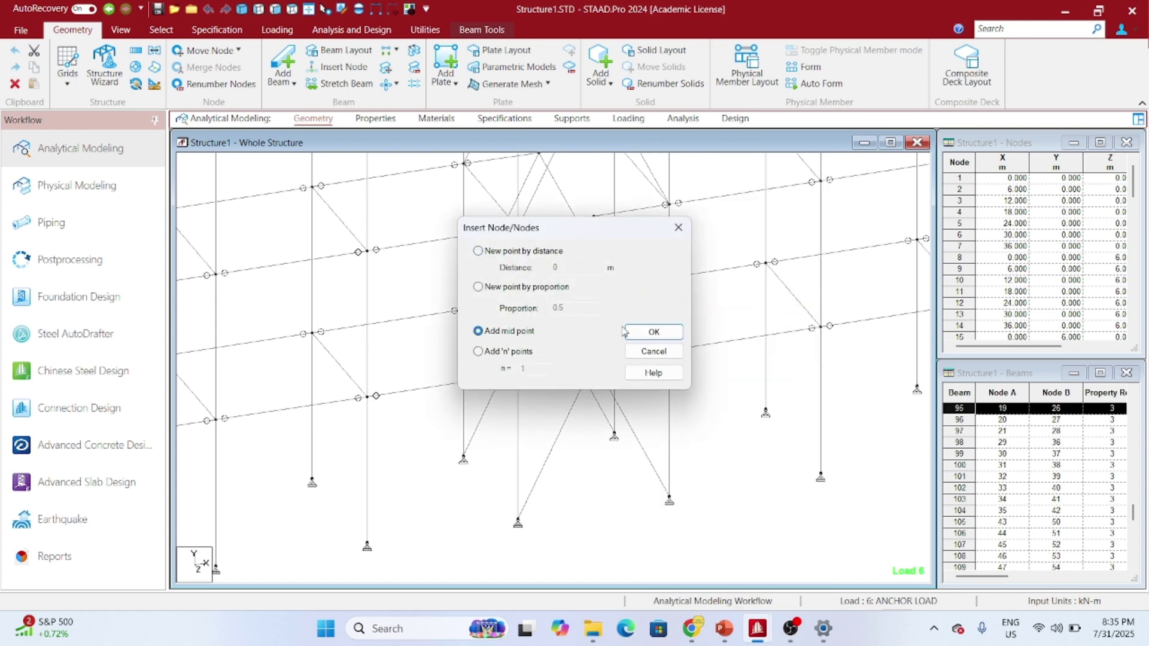
click(626, 332)
click(619, 355)
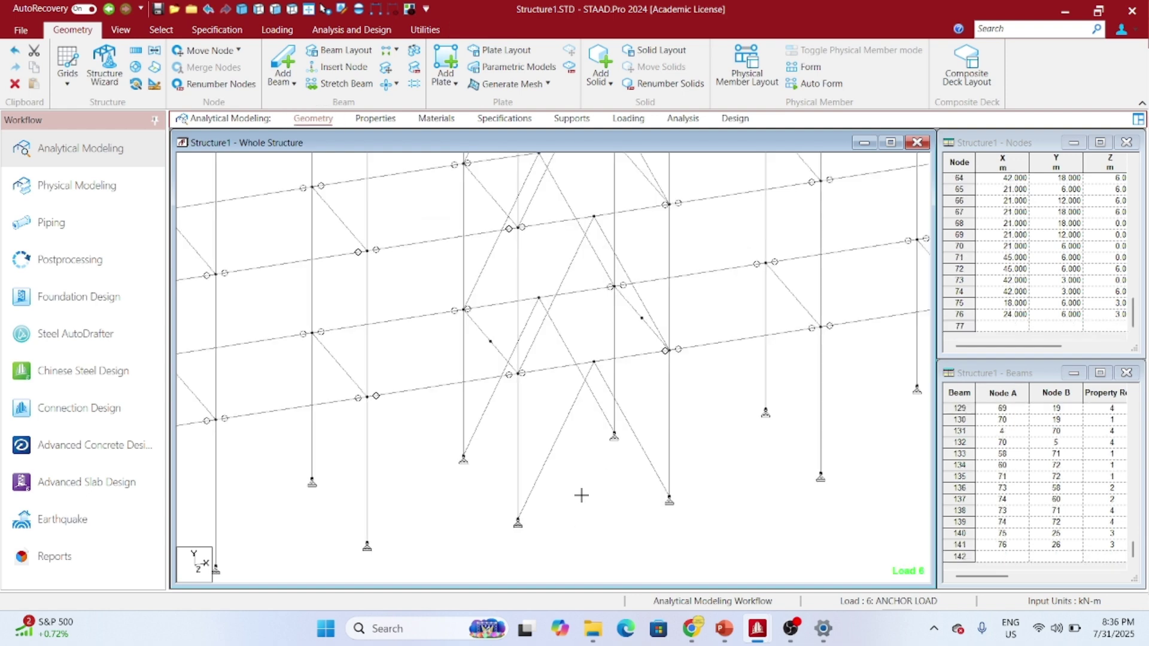
click(282, 62)
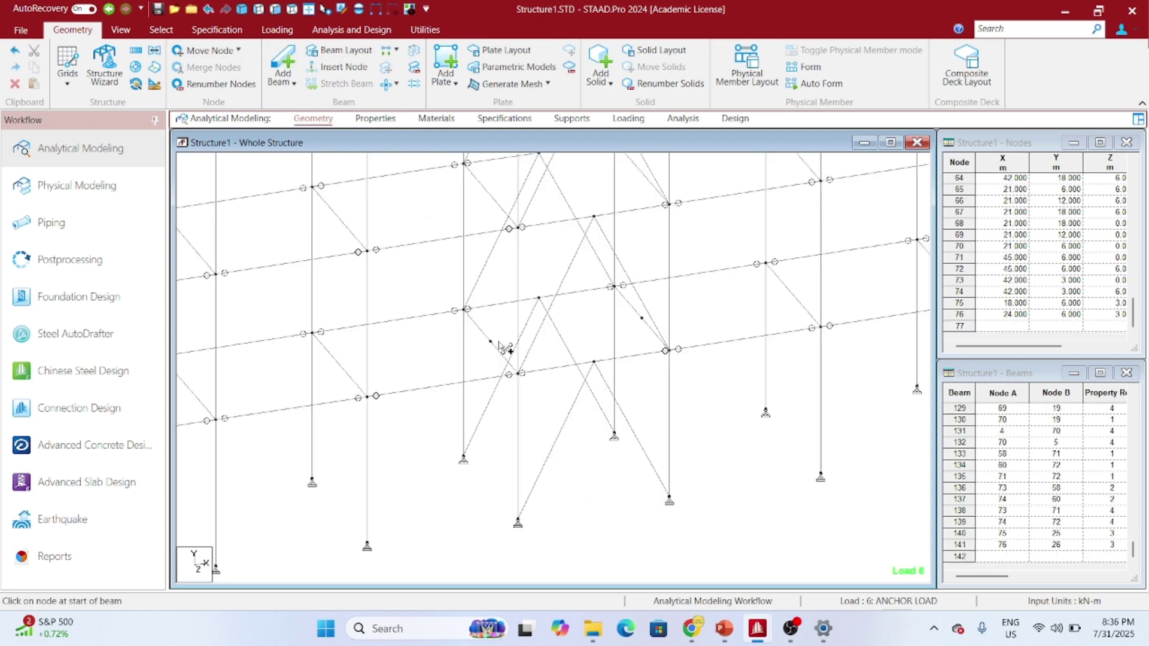
mouse_move(492, 342)
mouse_down()
mouse_move(653, 324)
mouse_move(643, 319)
mouse_up()
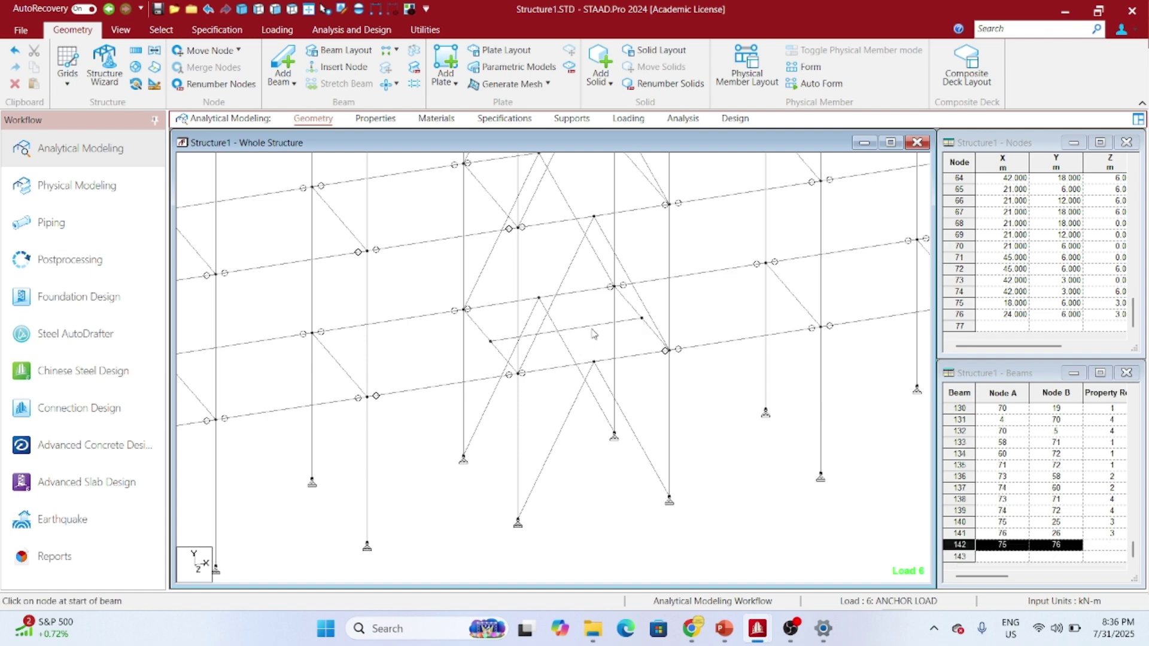
Assign START MY MZ and END MY MZ moment releases to the new beam
click(509, 119)
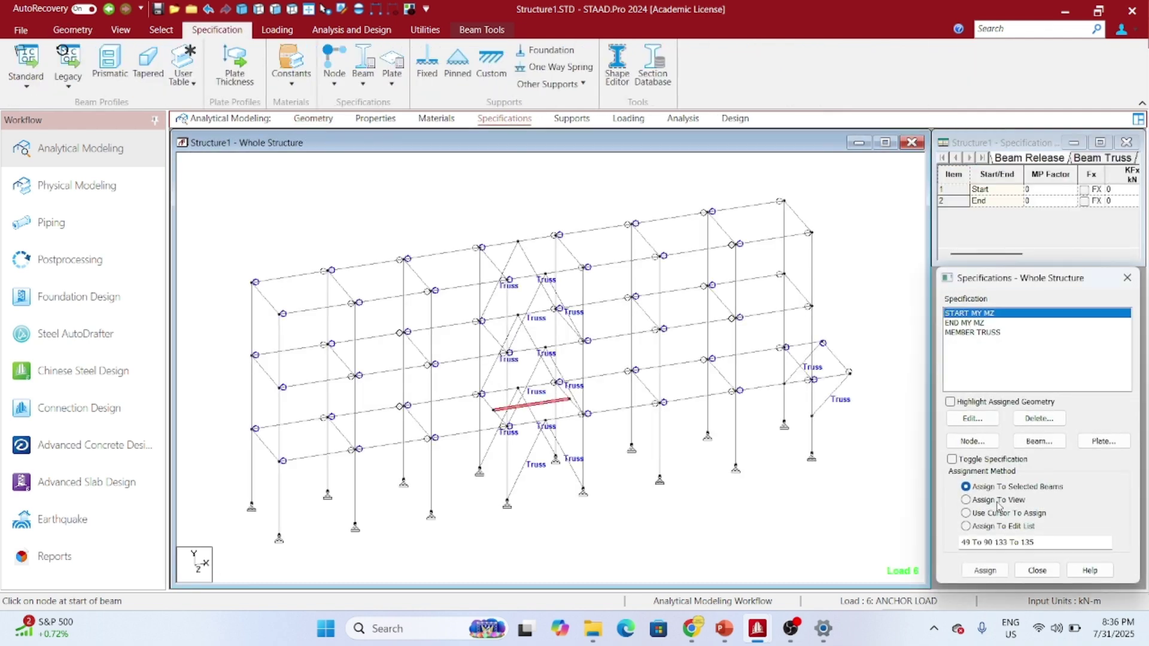
click(985, 570)
click(957, 472)
click(982, 322)
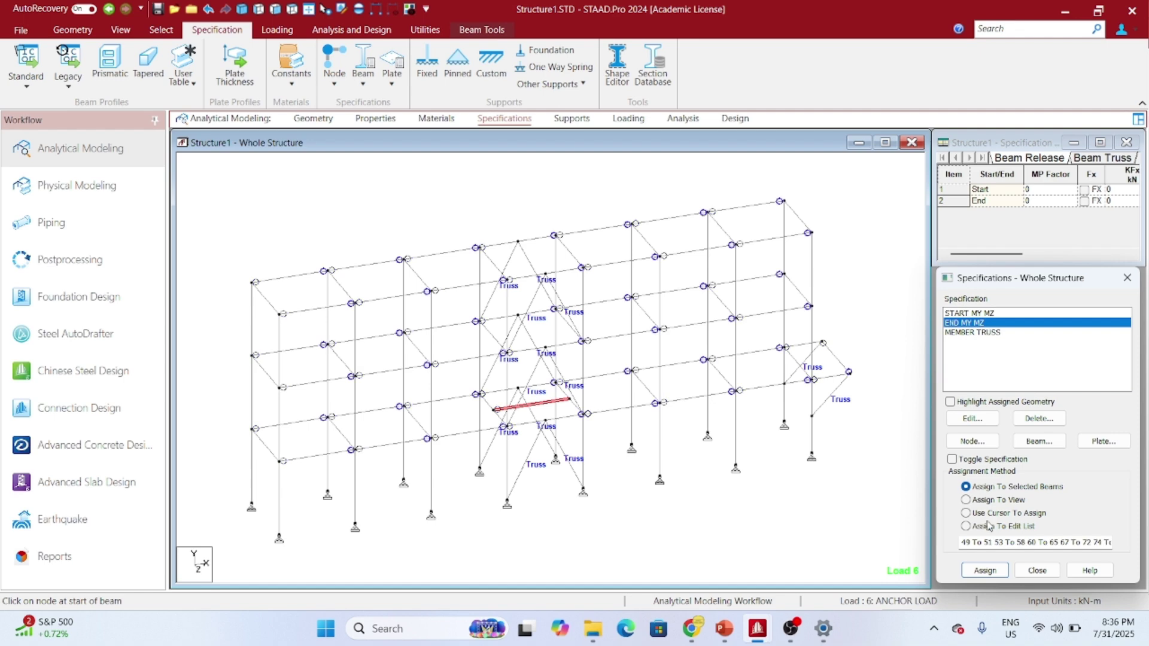
click(985, 570)
click(1026, 472)
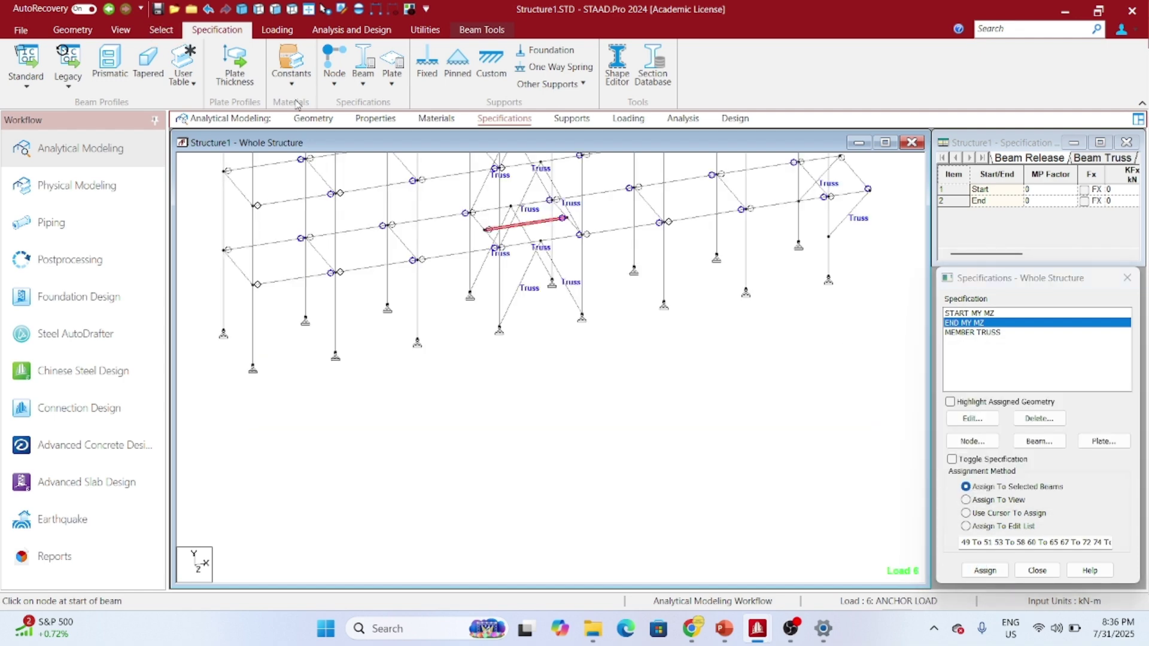
click(313, 118)
Split beam 142 at its midpoint with new node 77
scroll(554, 390, up, 4)
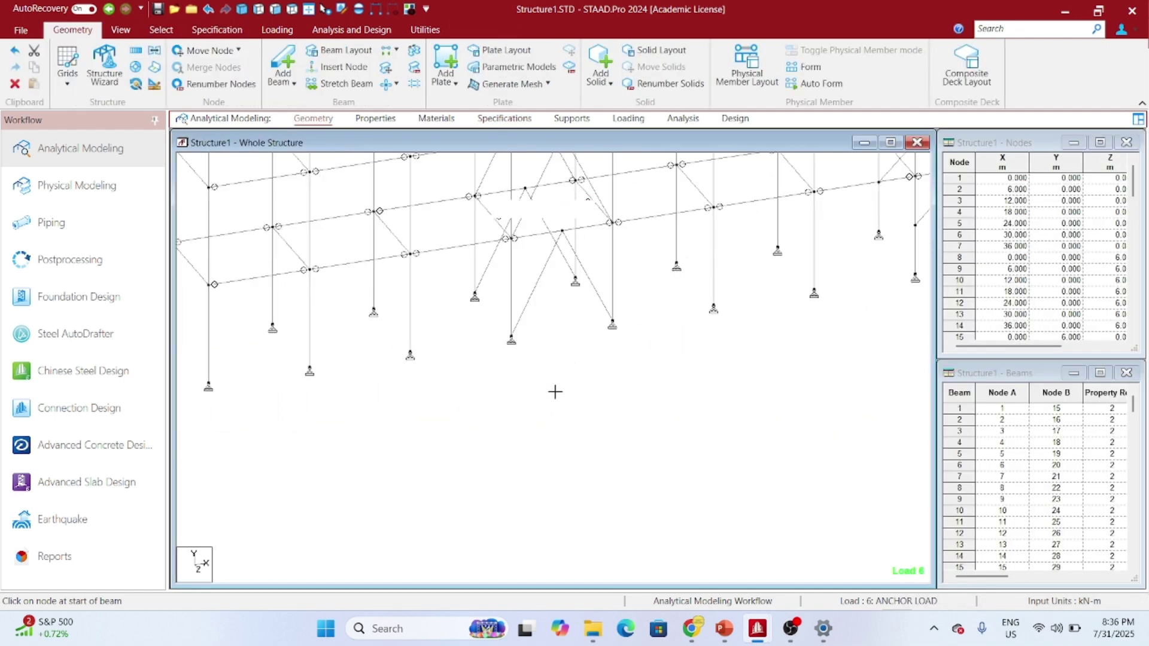
right_click(577, 262)
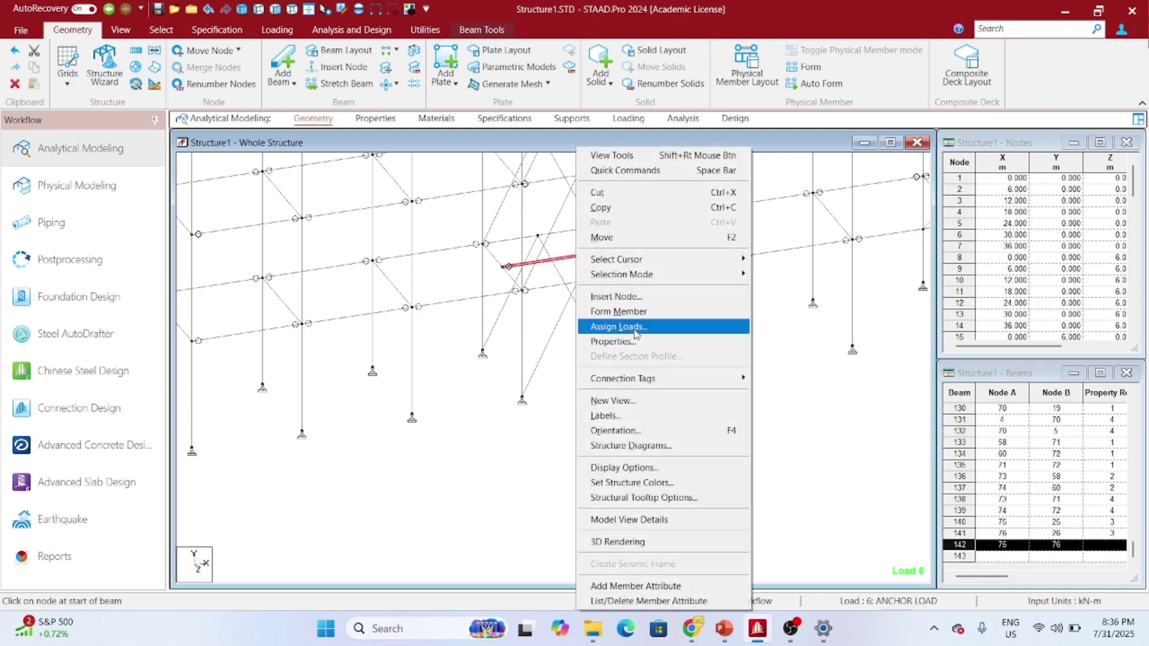
click(634, 297)
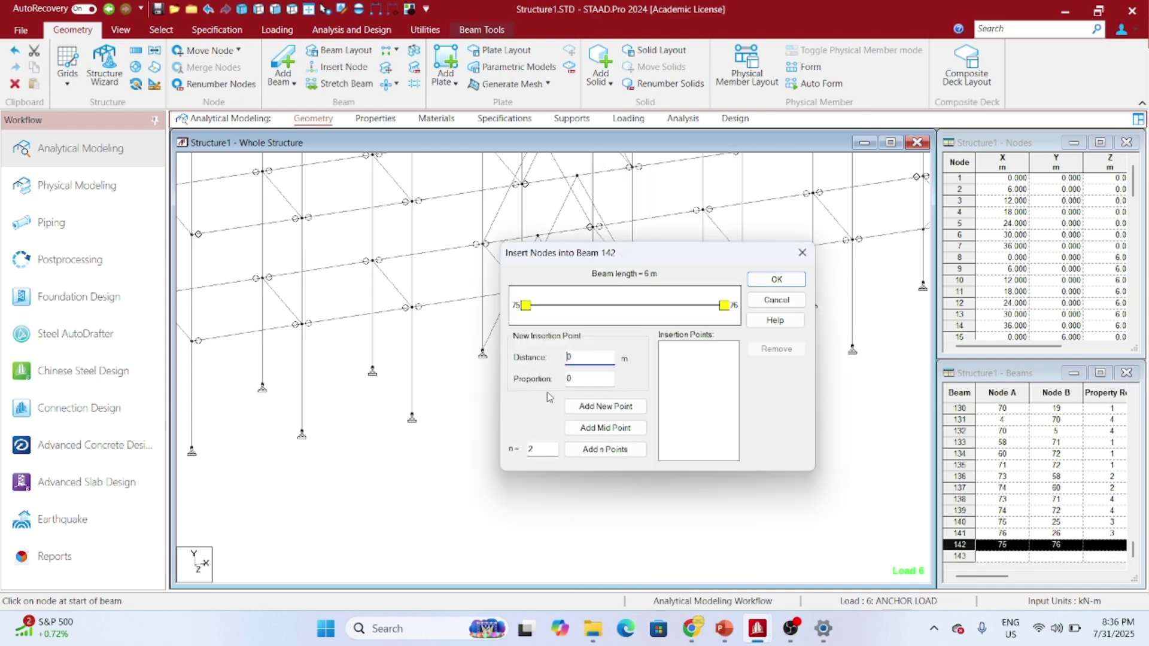
click(606, 427)
click(776, 280)
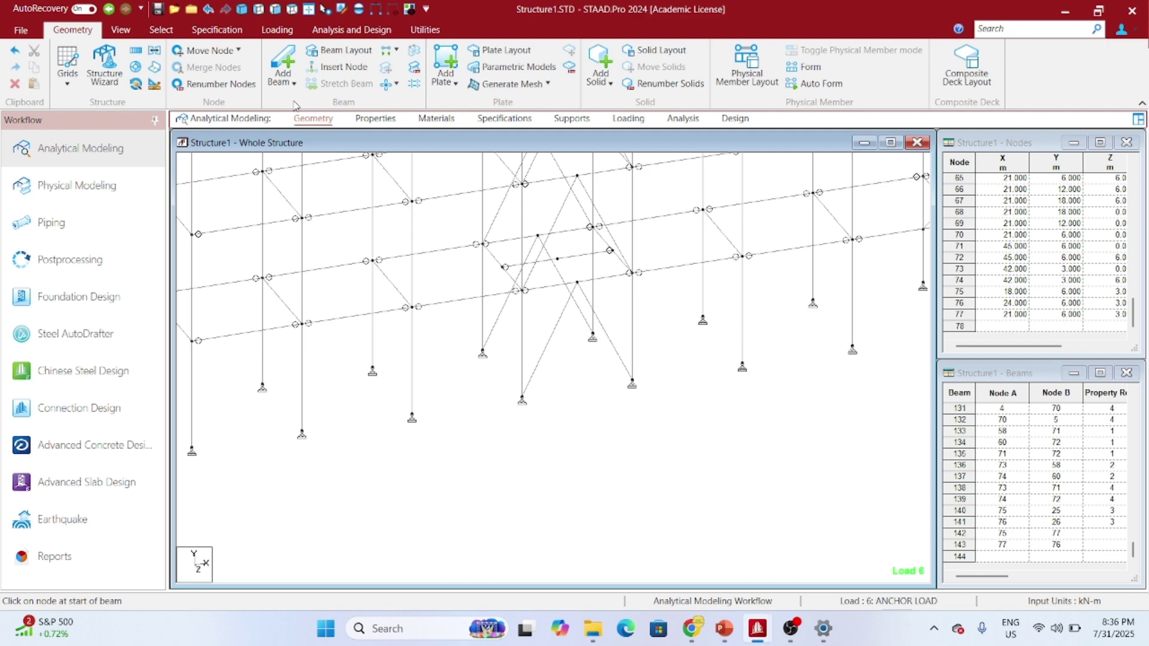
Draw beams 144 (18–77) and 145 (25–77) connecting to node 77
drag(484, 244, 636, 276)
middle_drag(671, 385, 584, 479)
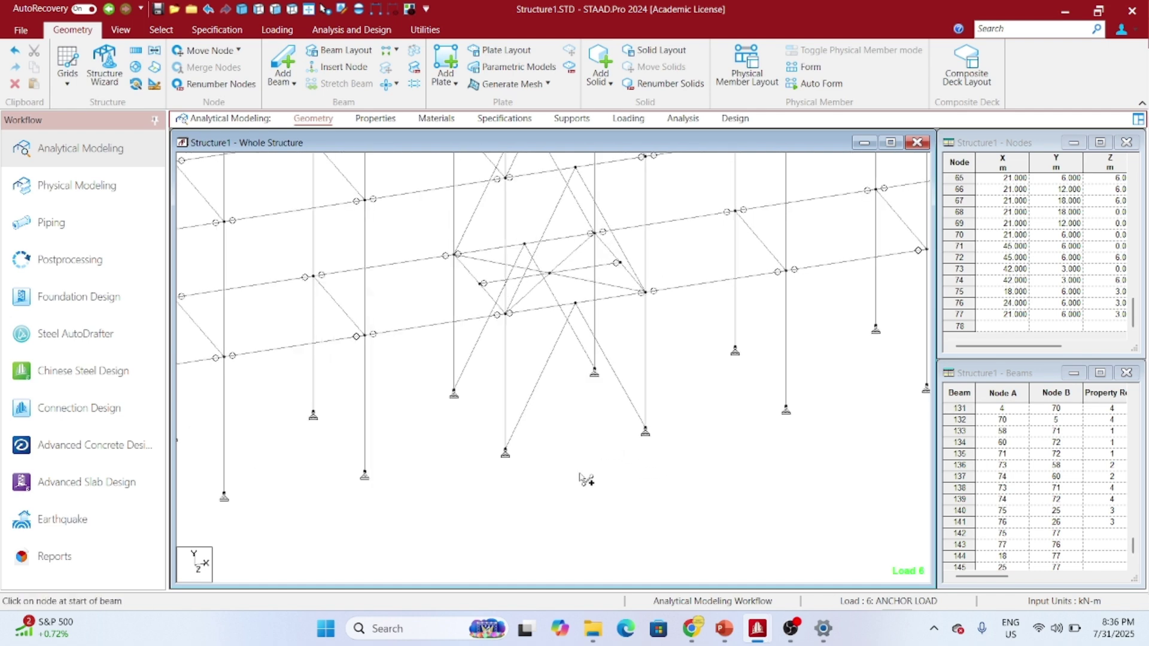
click(504, 118)
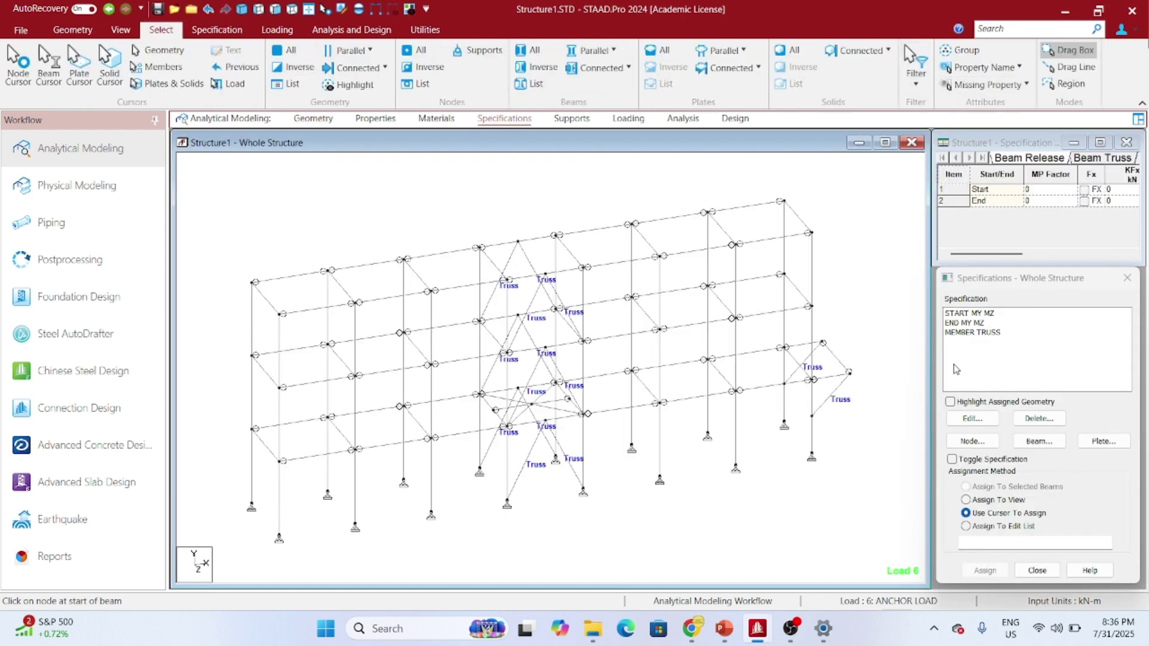
Assign the MEMBER TRUSS specification to the four crossing X-brace members
click(991, 333)
scroll(545, 350, up, 5)
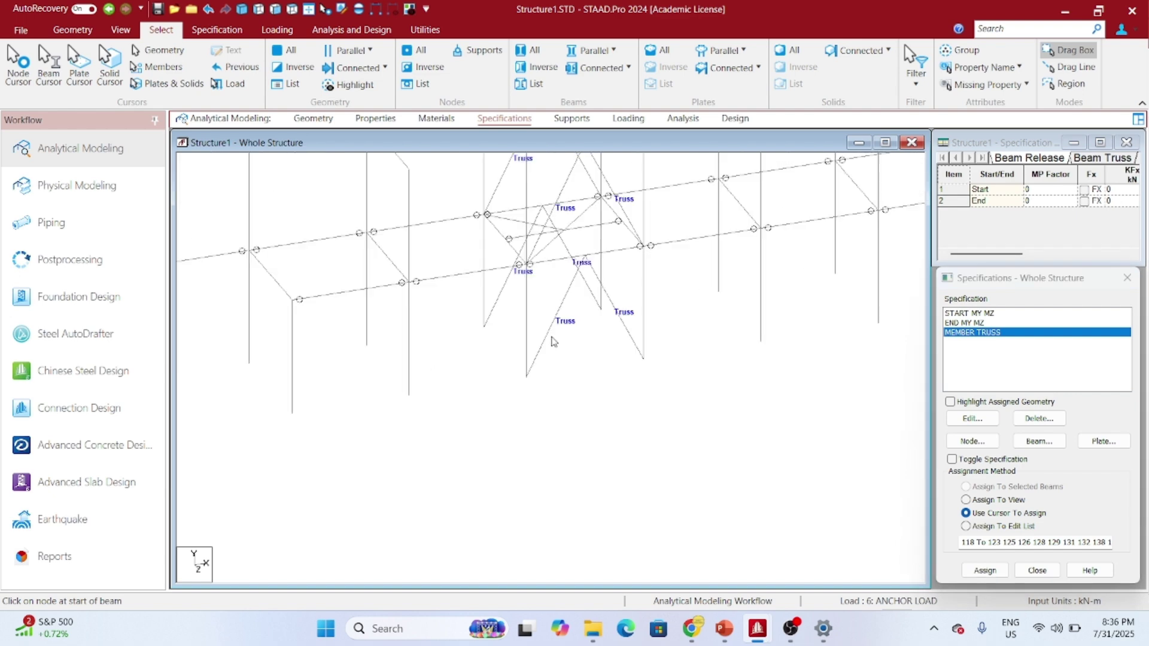
scroll(550, 340, up, 1)
click(496, 233)
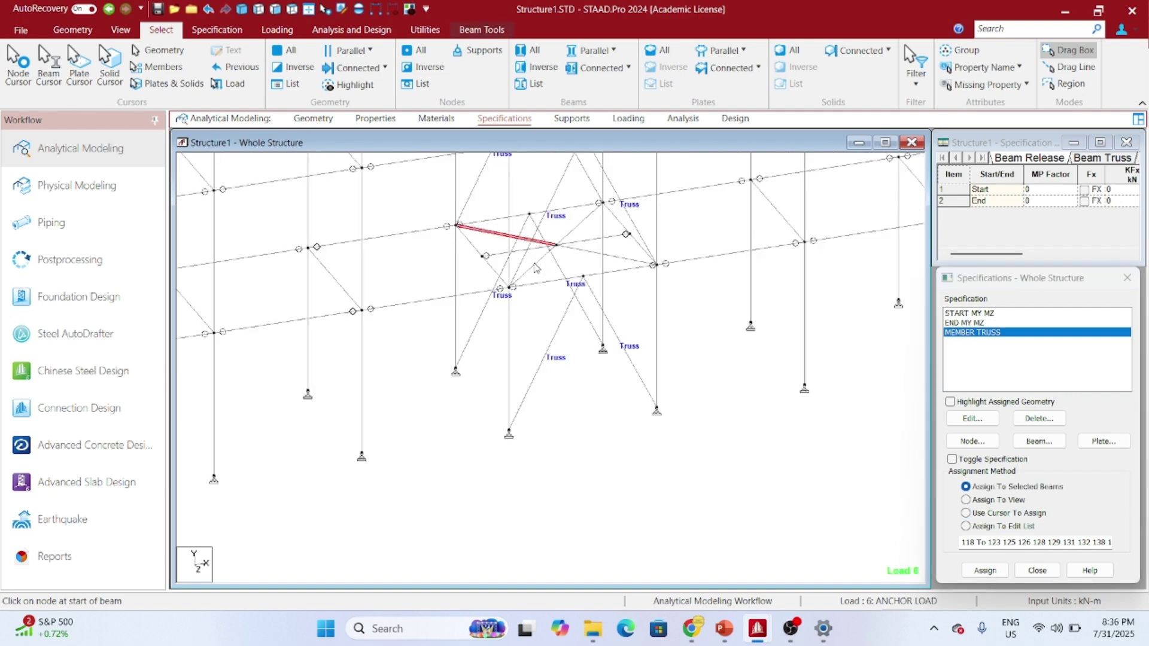
ctrl+click(533, 266)
ctrl+click(588, 250)
ctrl+click(568, 235)
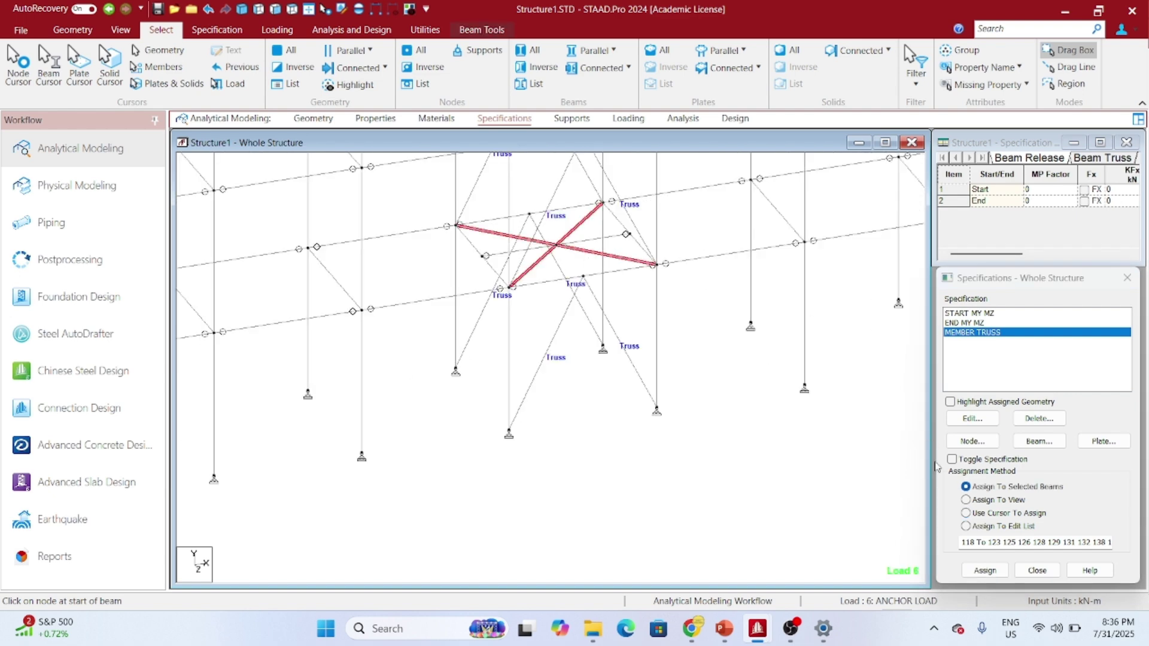
click(993, 574)
key(Return)
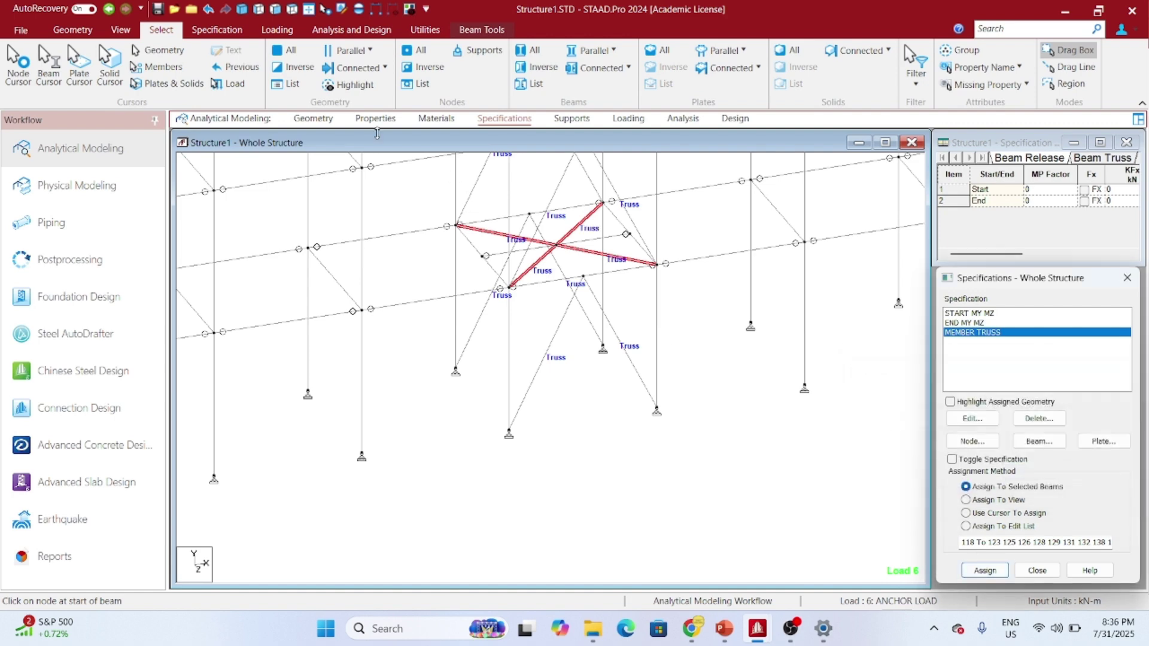
click(376, 119)
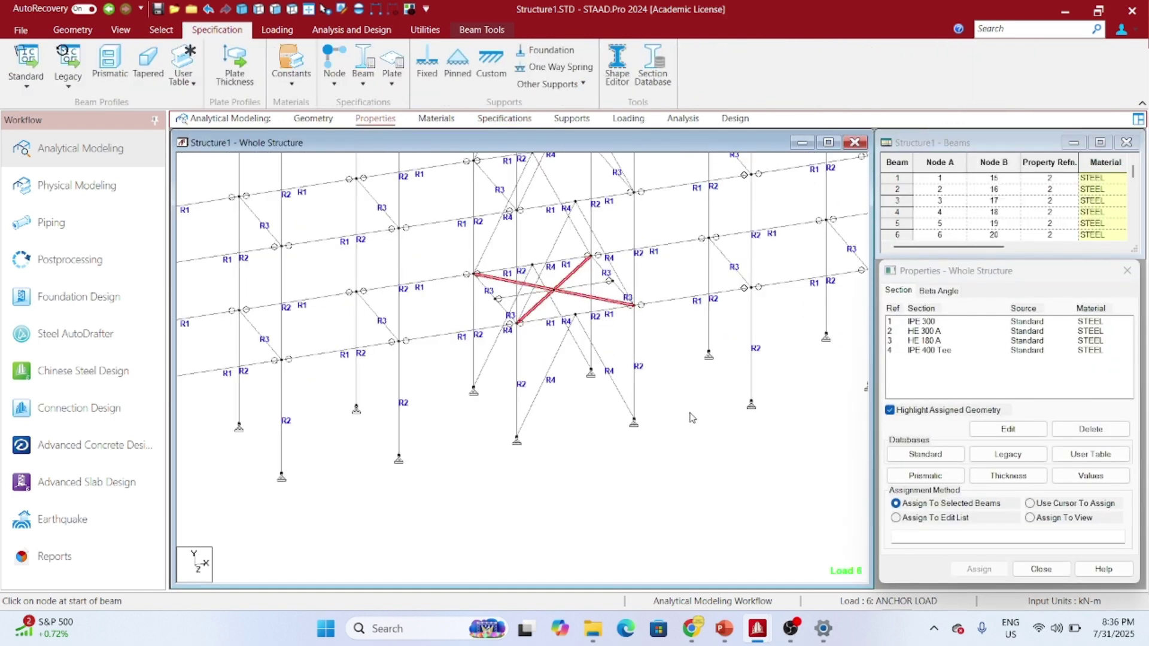
Assign the IPE 400 Tee section to the selected braces, members 144–147
click(910, 413)
click(934, 351)
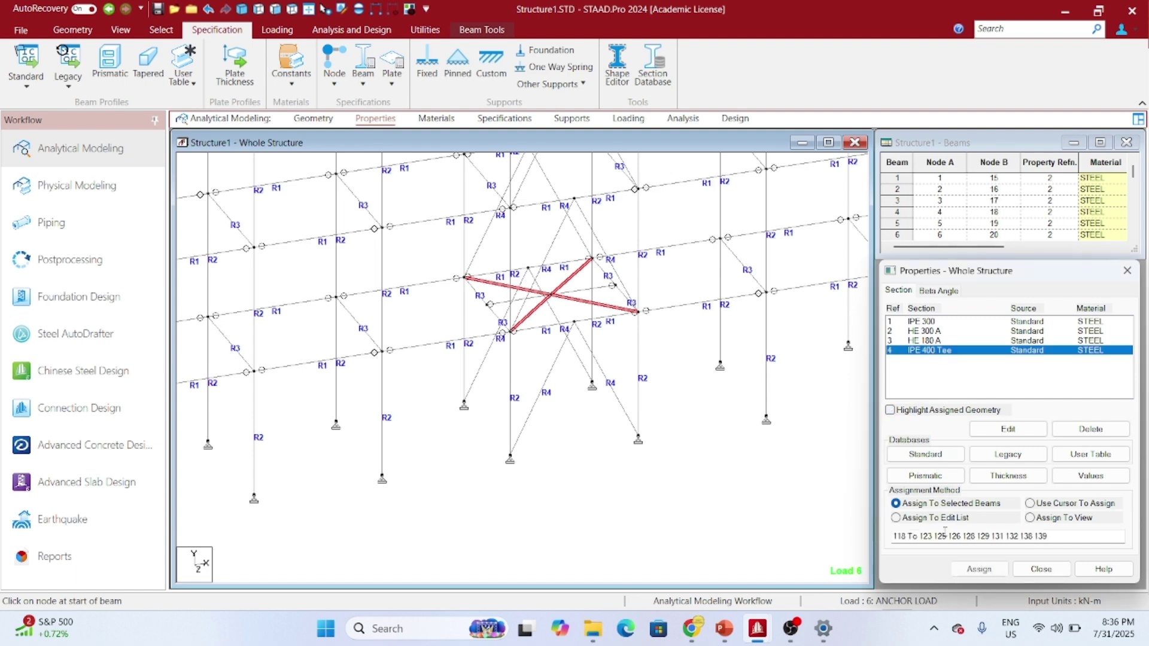
click(979, 569)
click(1034, 468)
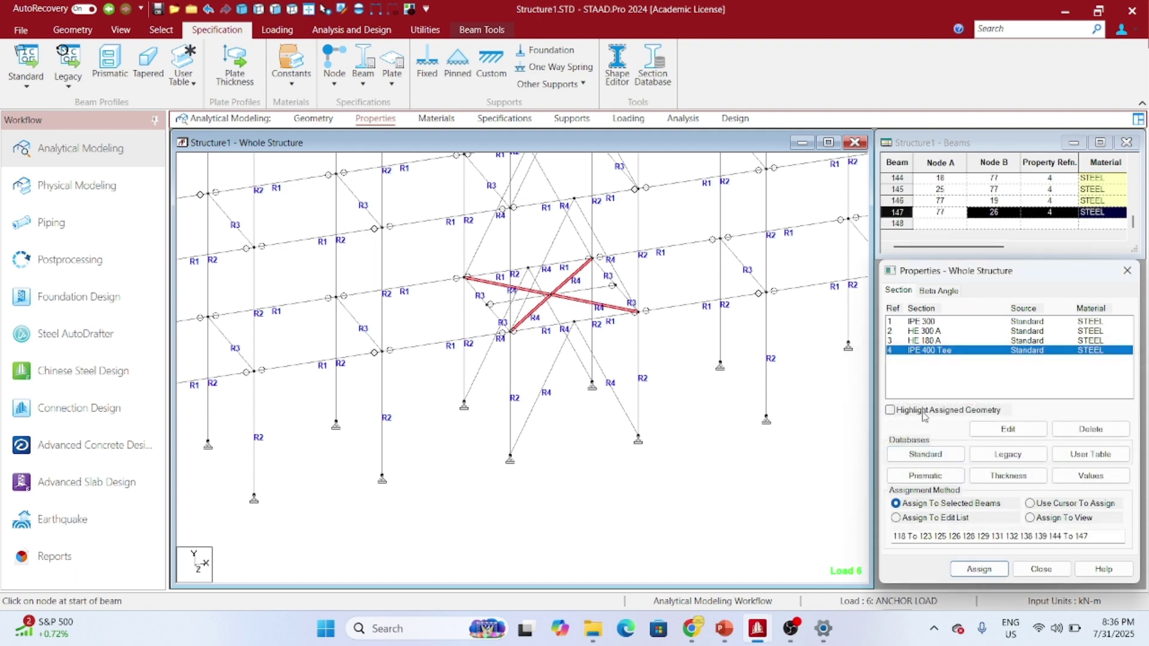
Assign IPE 300 to the two plan bracing beams 142 and 143
click(929, 341)
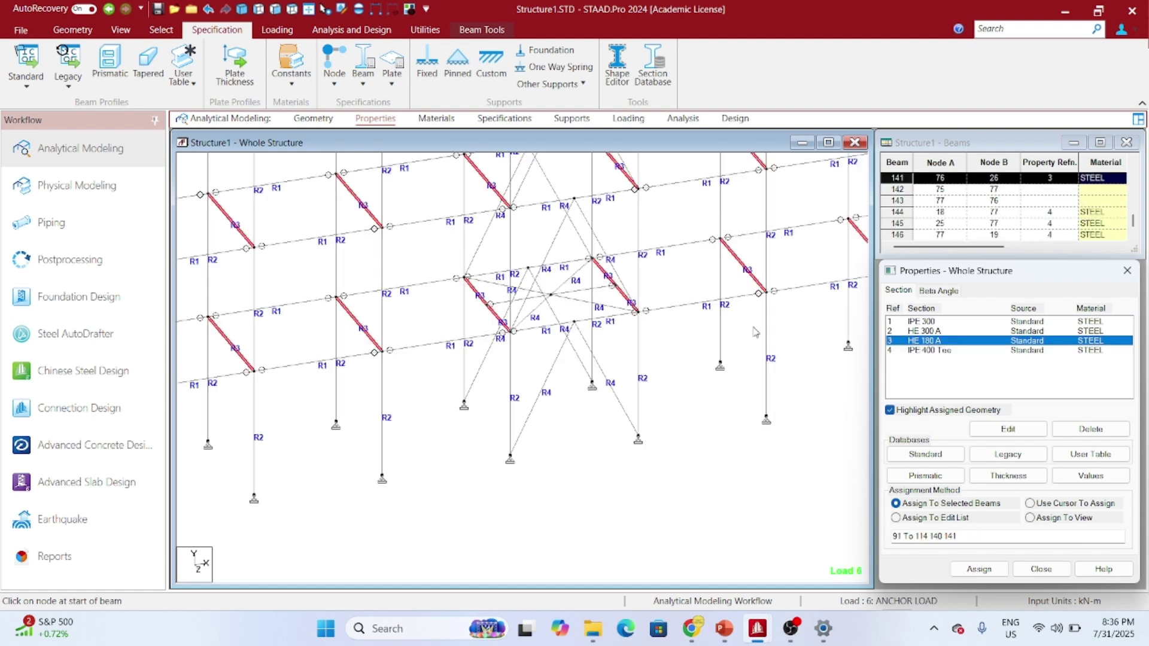
scroll(761, 357, up, 3)
scroll(761, 357, up, 1)
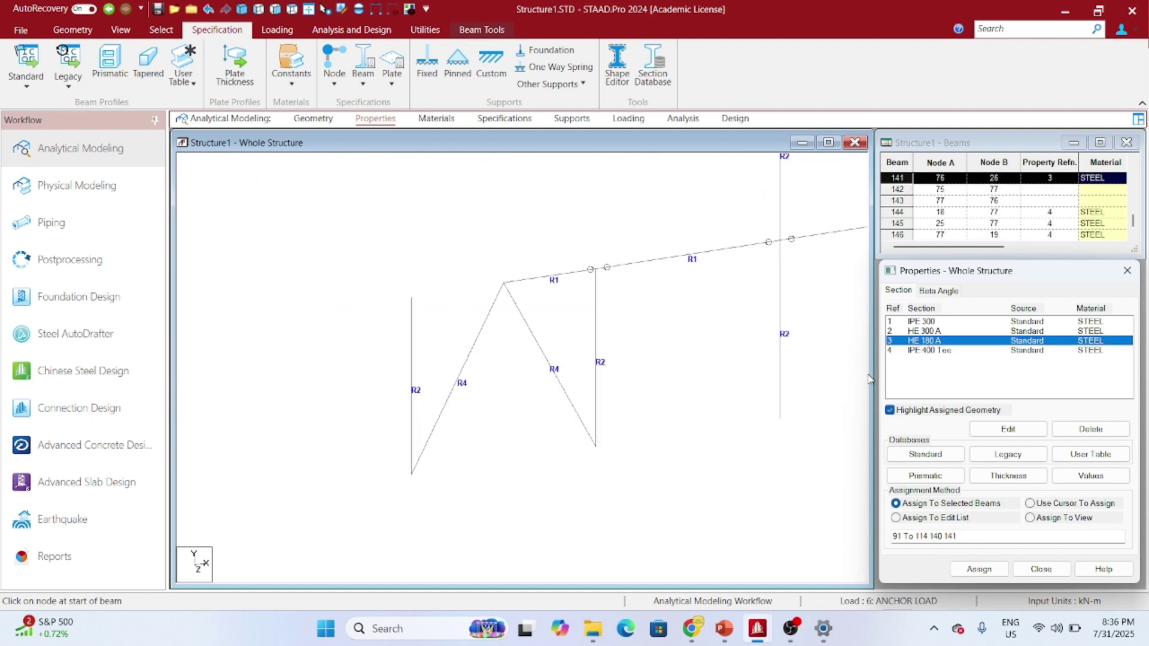
click(922, 322)
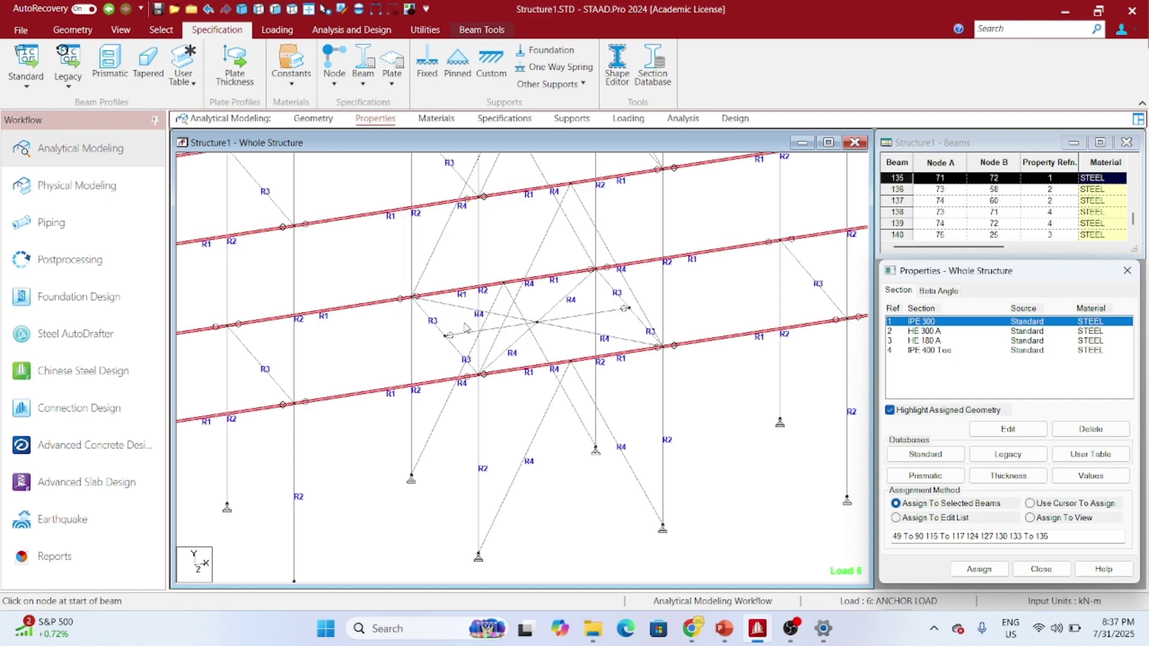
click(529, 324)
ctrl+click(567, 320)
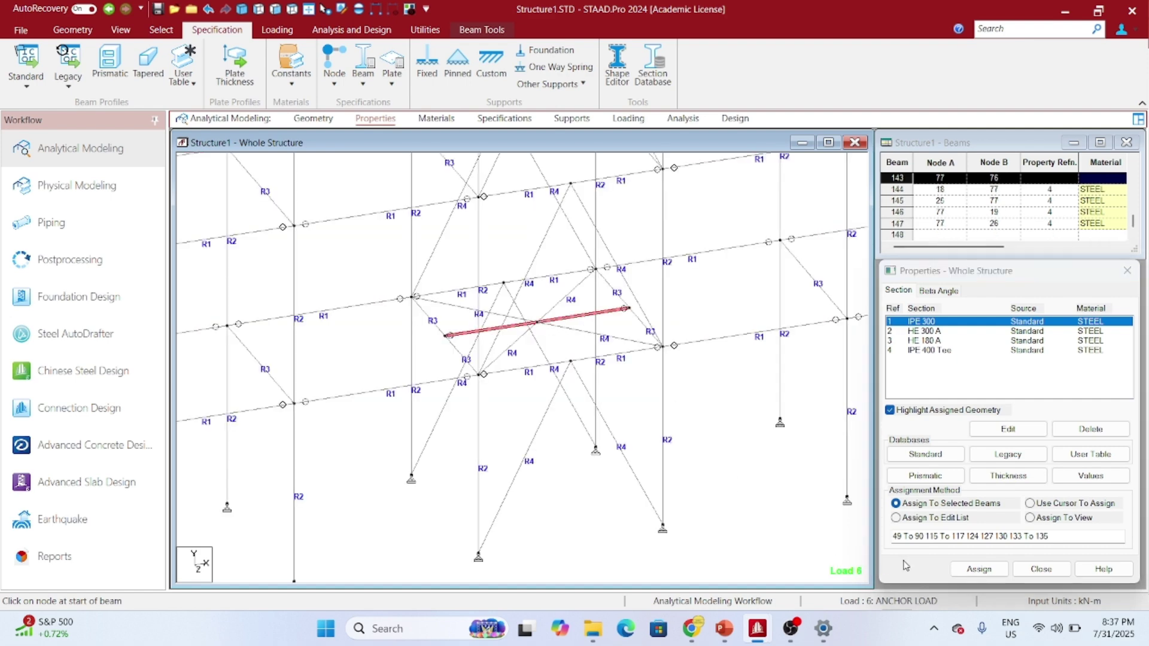
click(979, 569)
click(1026, 470)
click(324, 119)
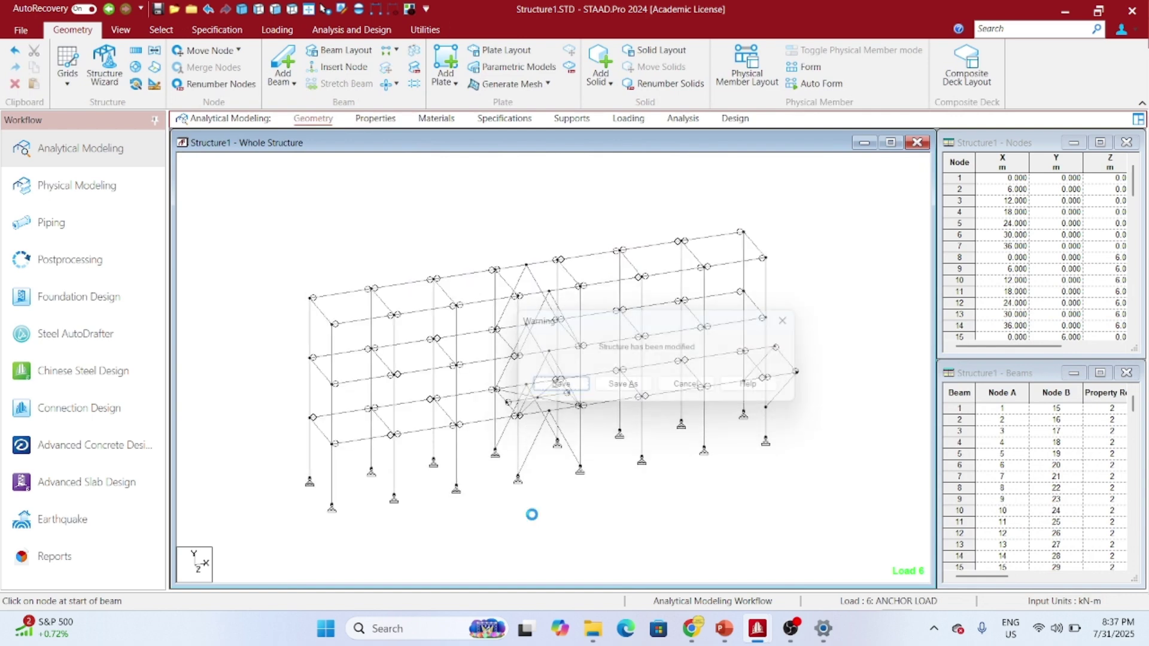
Re-run the Structure1 analysis past the empty load case warning and open Postprocessing
key(ctrl+F5)
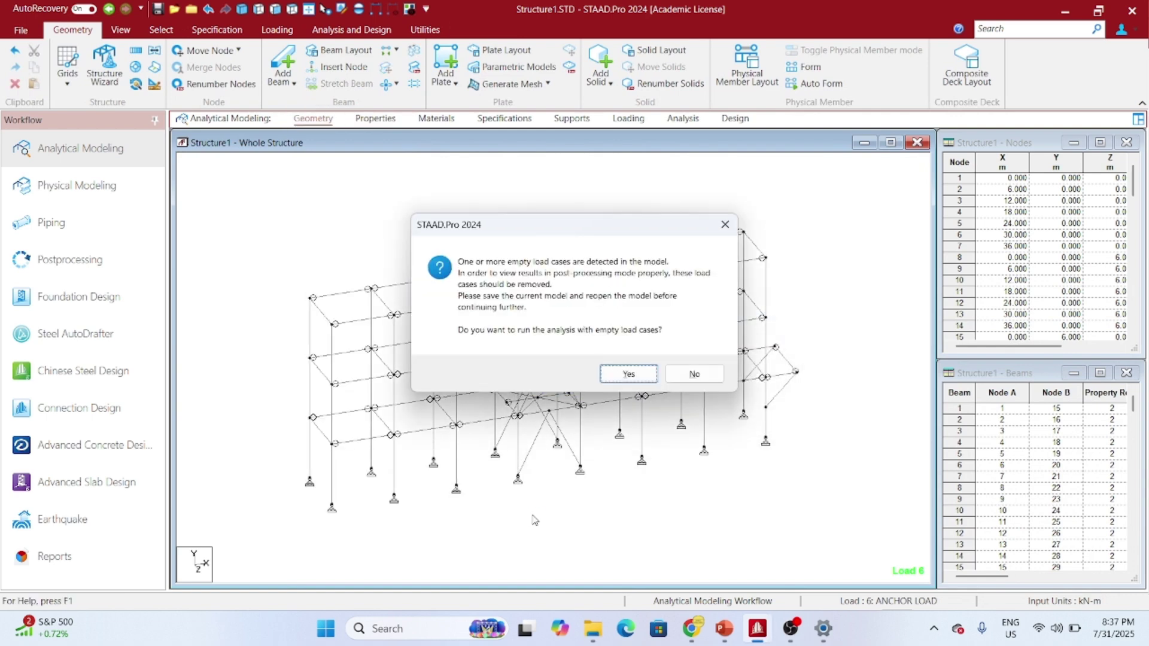
key(Return)
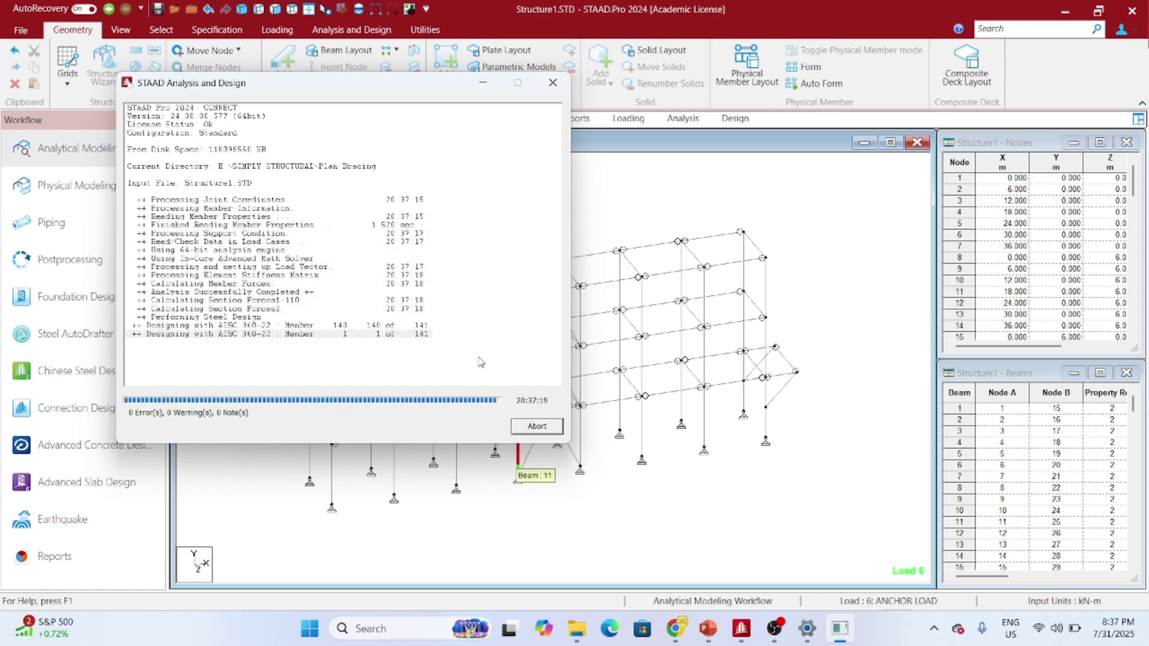
click(523, 426)
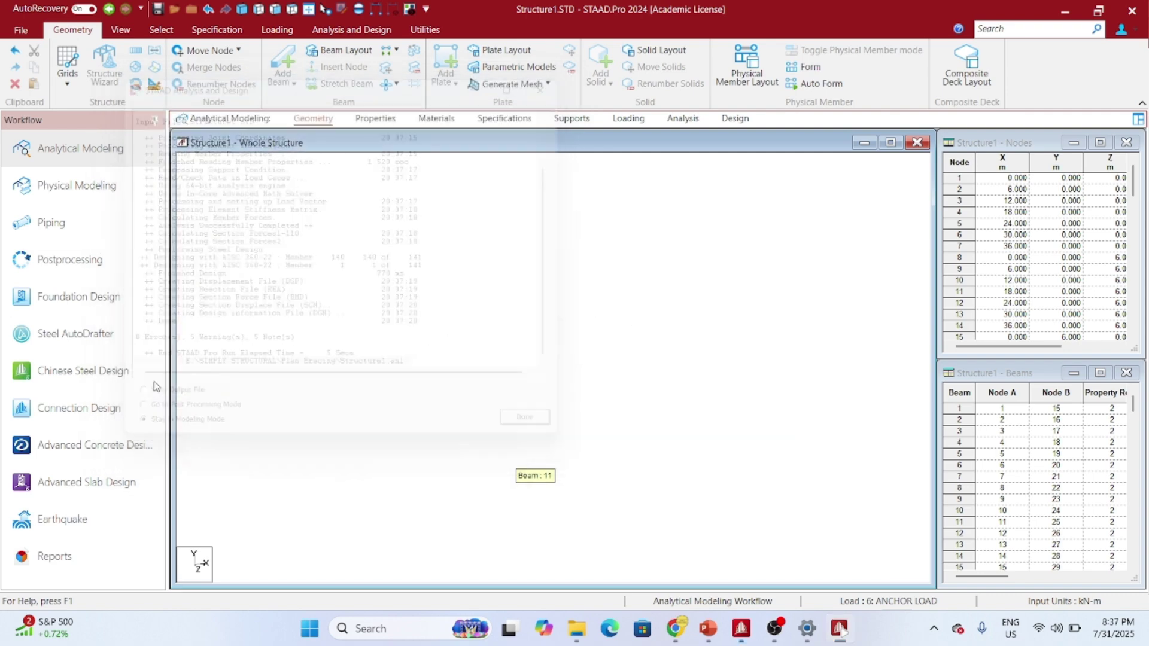
click(70, 259)
Show the Utilization layout and zoom and rotate around the braced bay to check ratios
click(601, 424)
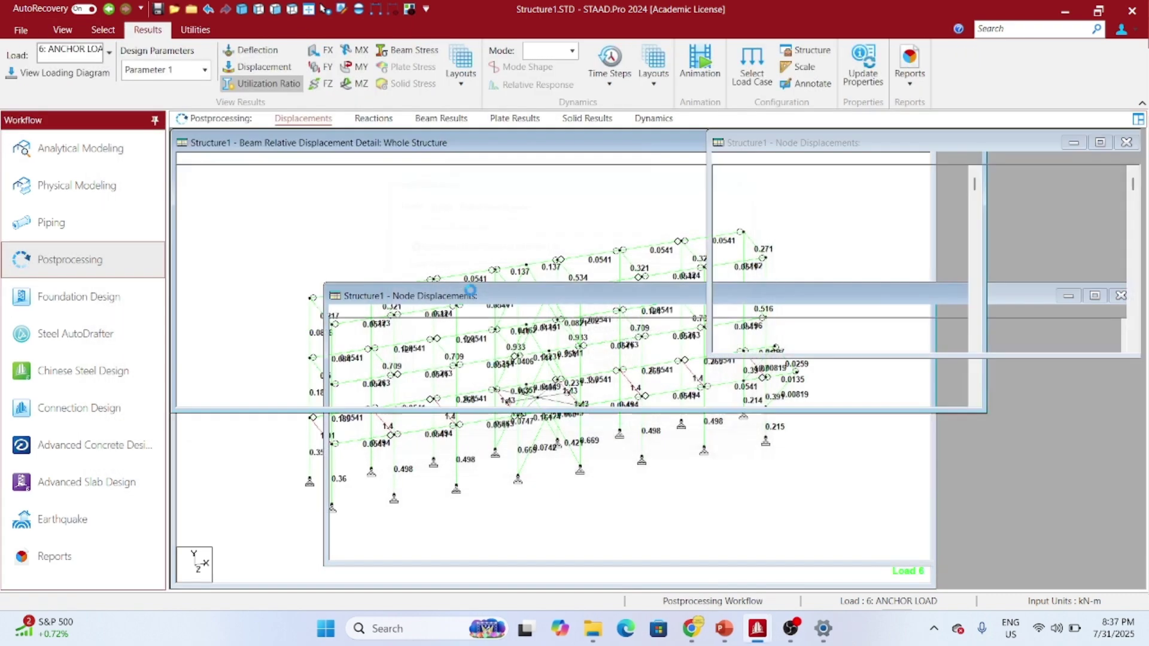
click(476, 84)
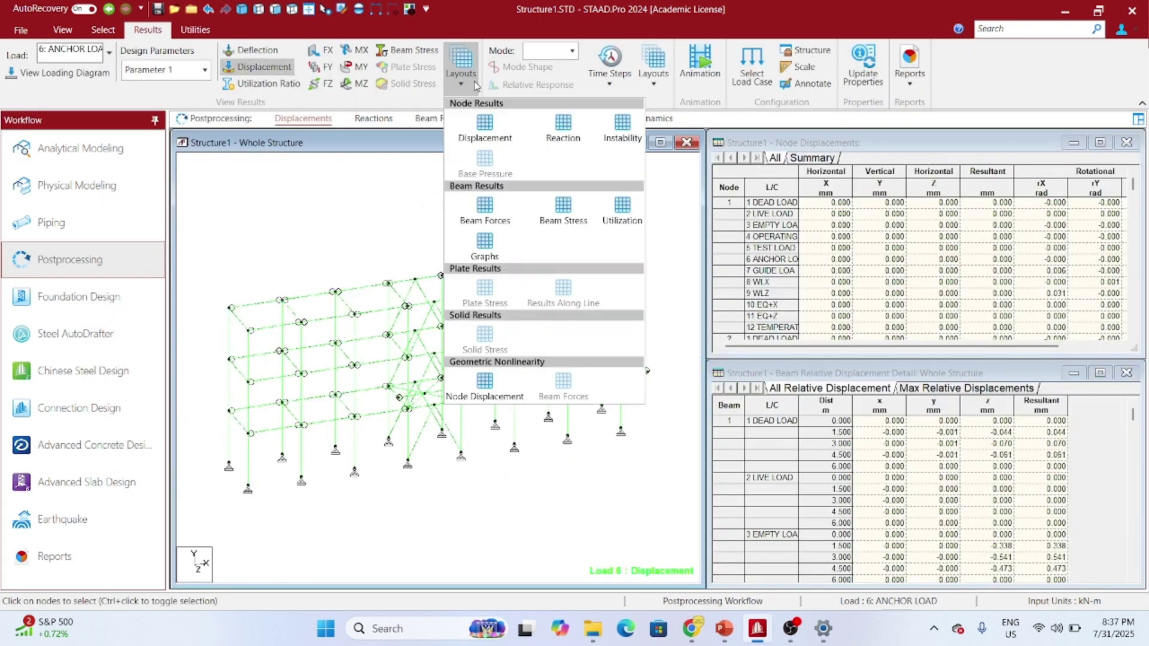
click(625, 211)
scroll(435, 353, up, 4)
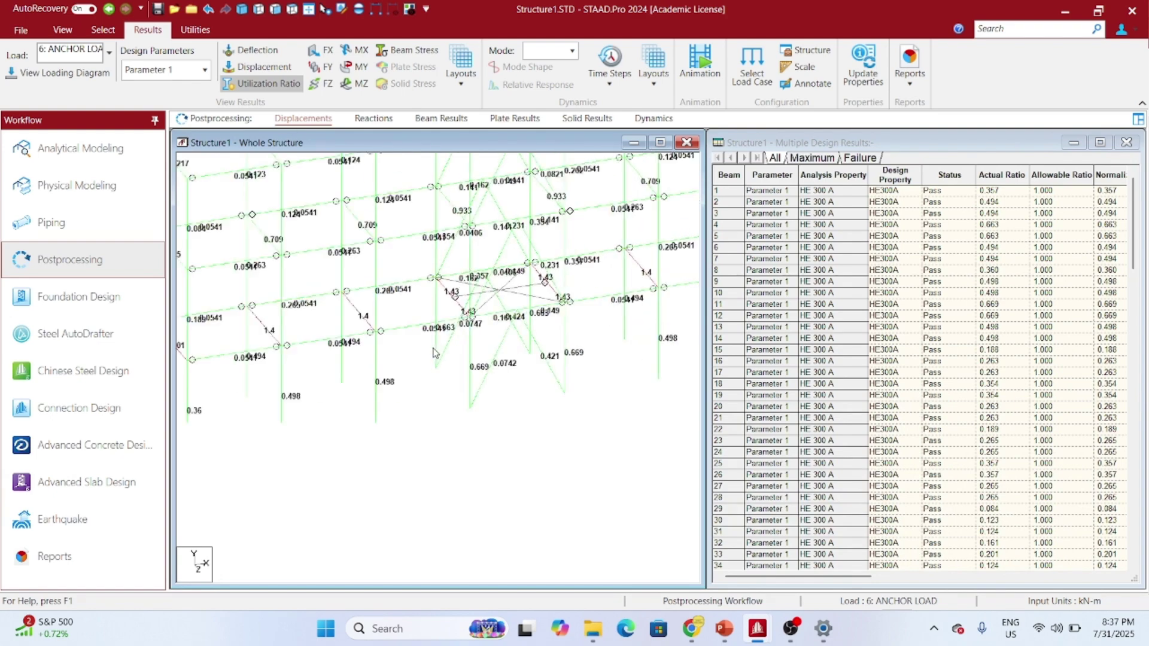
scroll(435, 353, up, 3)
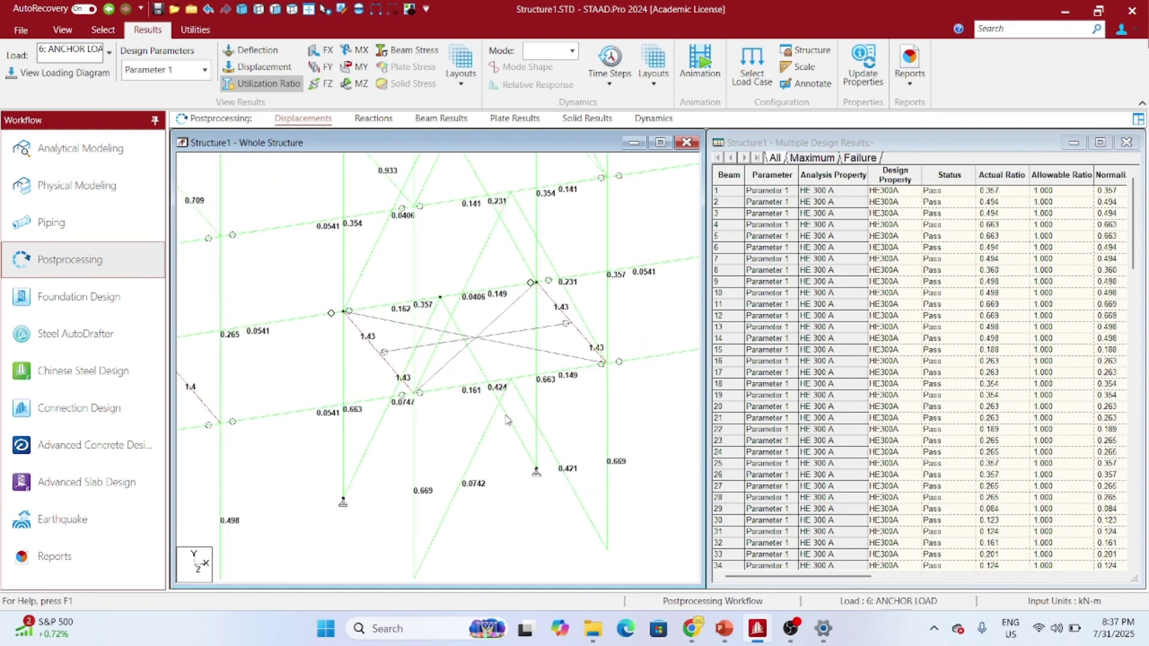
scroll(507, 419, up, 3)
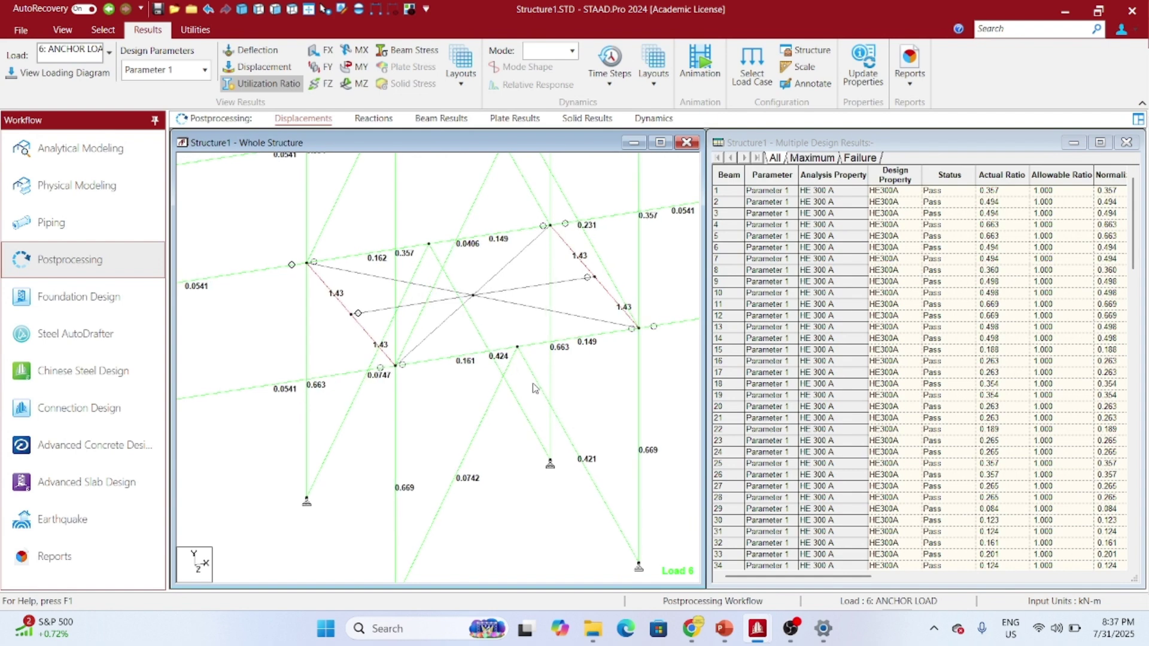
scroll(535, 390, up, 1)
middle_drag(595, 333, 578, 273)
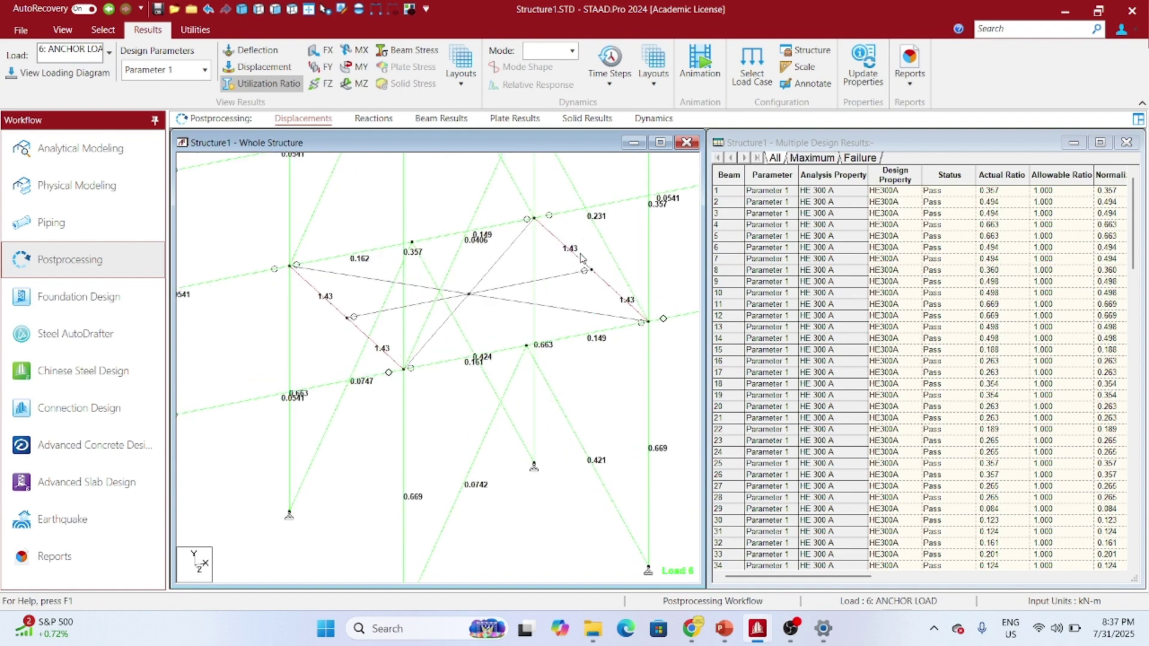
middle_drag(450, 308, 470, 322)
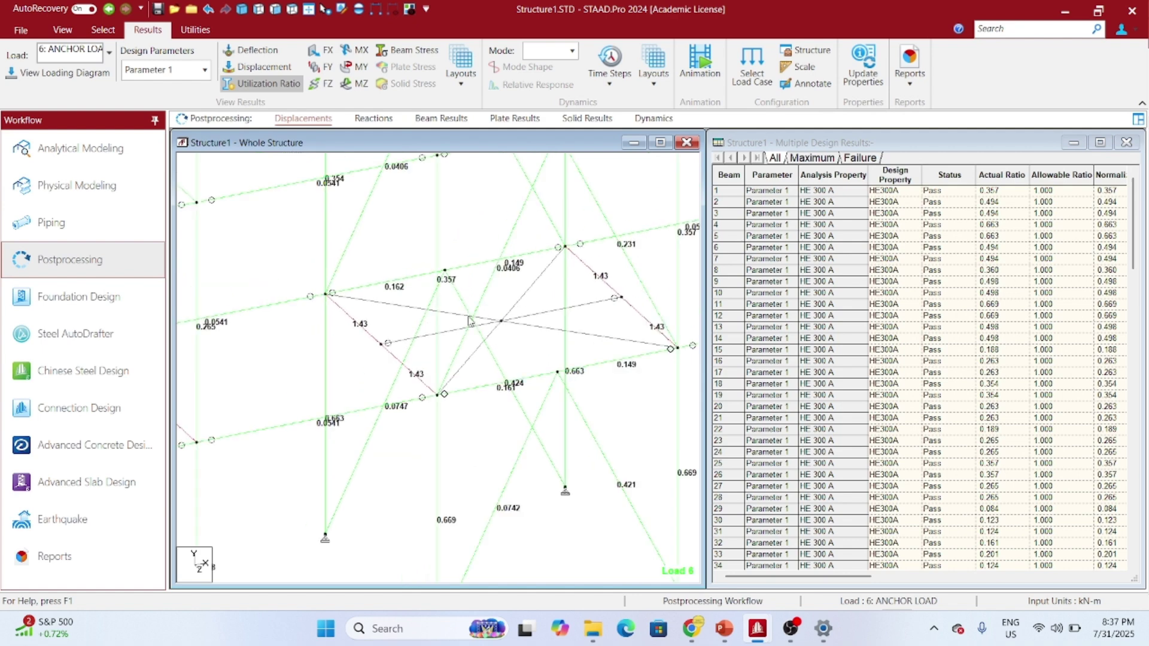
middle_drag(343, 300, 364, 302)
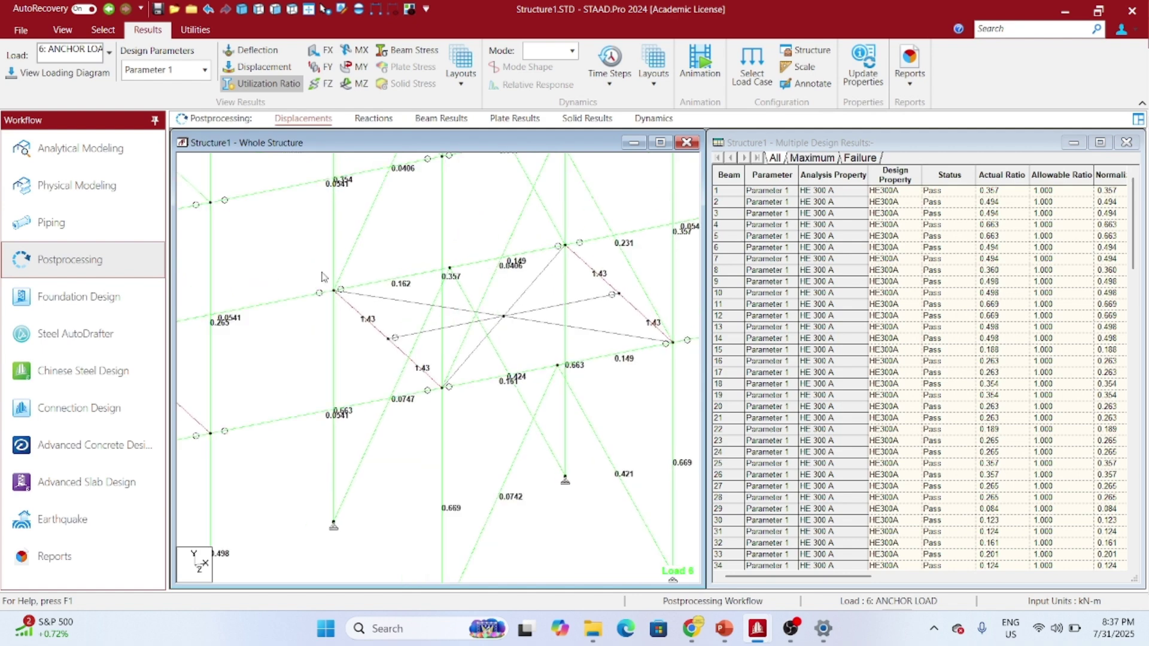
click(134, 158)
Expand 6 ANCHOR LOAD and display its first CON GX load on the model
scroll(531, 379, up, 3)
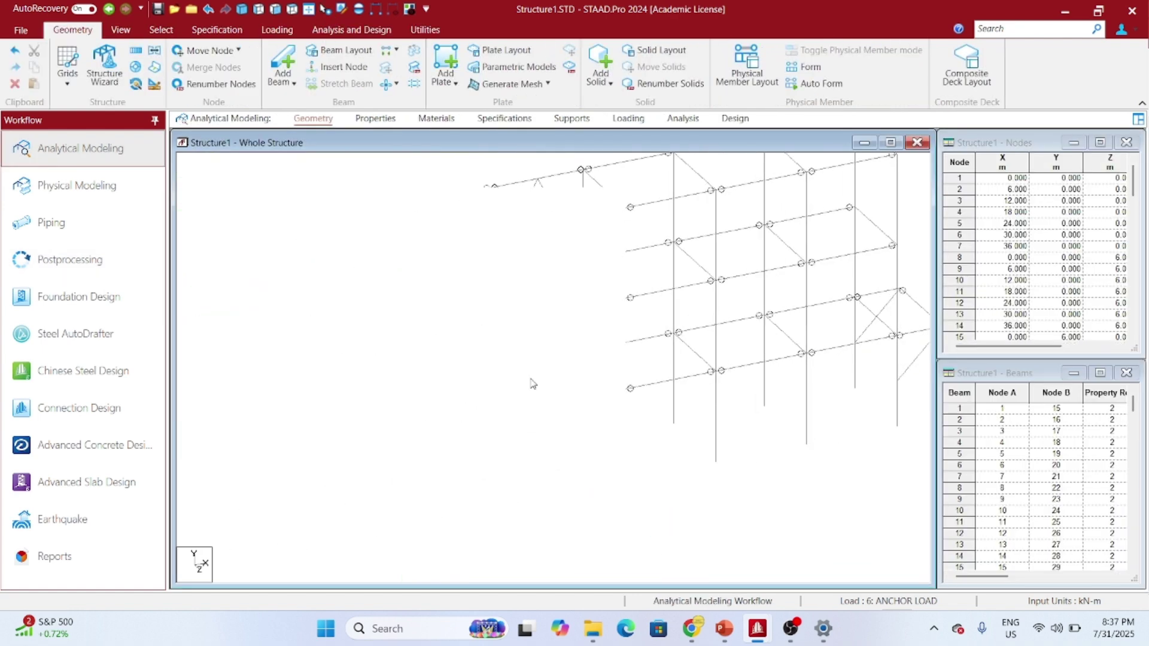
click(629, 119)
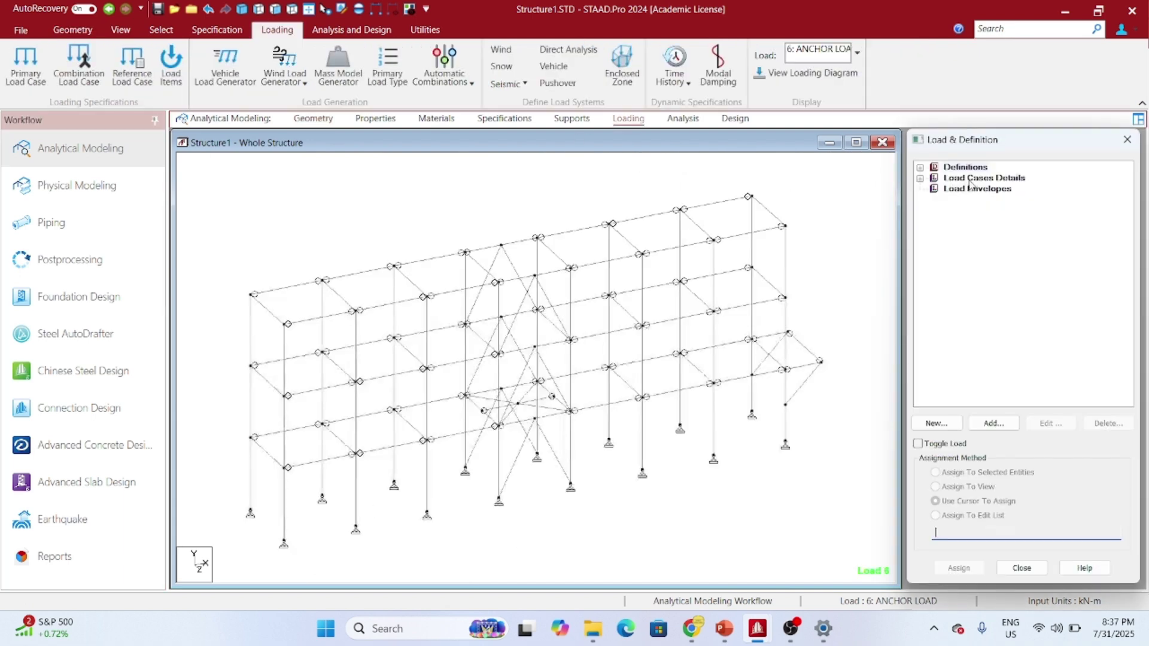
click(977, 179)
double_click(977, 180)
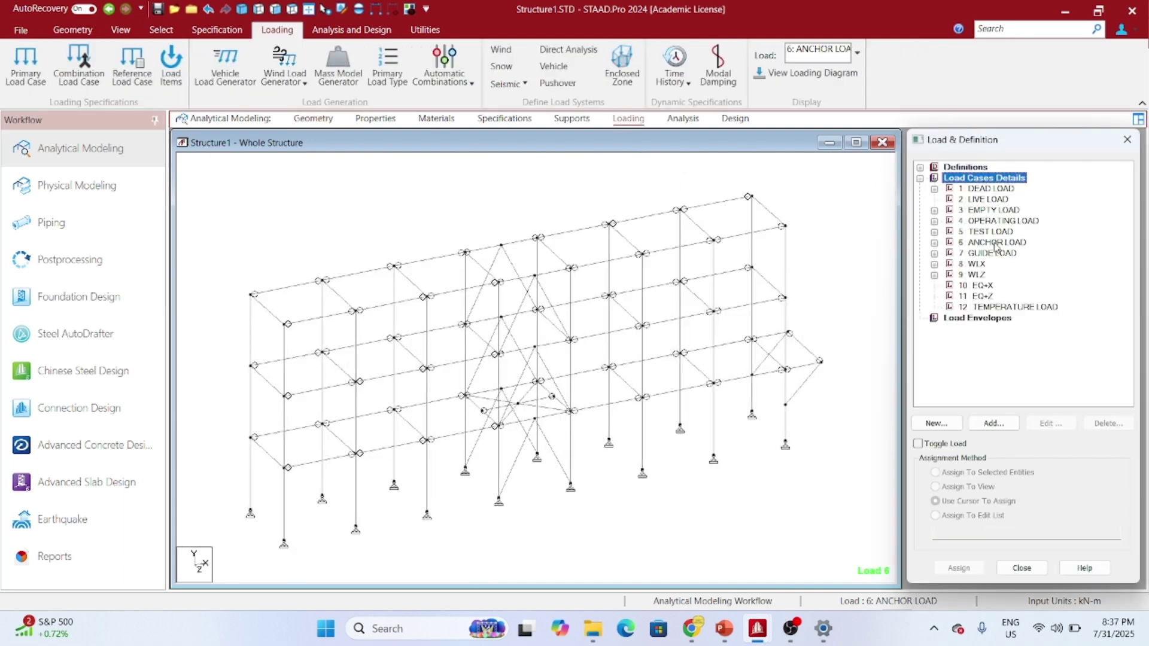
double_click(996, 243)
click(1000, 253)
scroll(624, 347, up, 3)
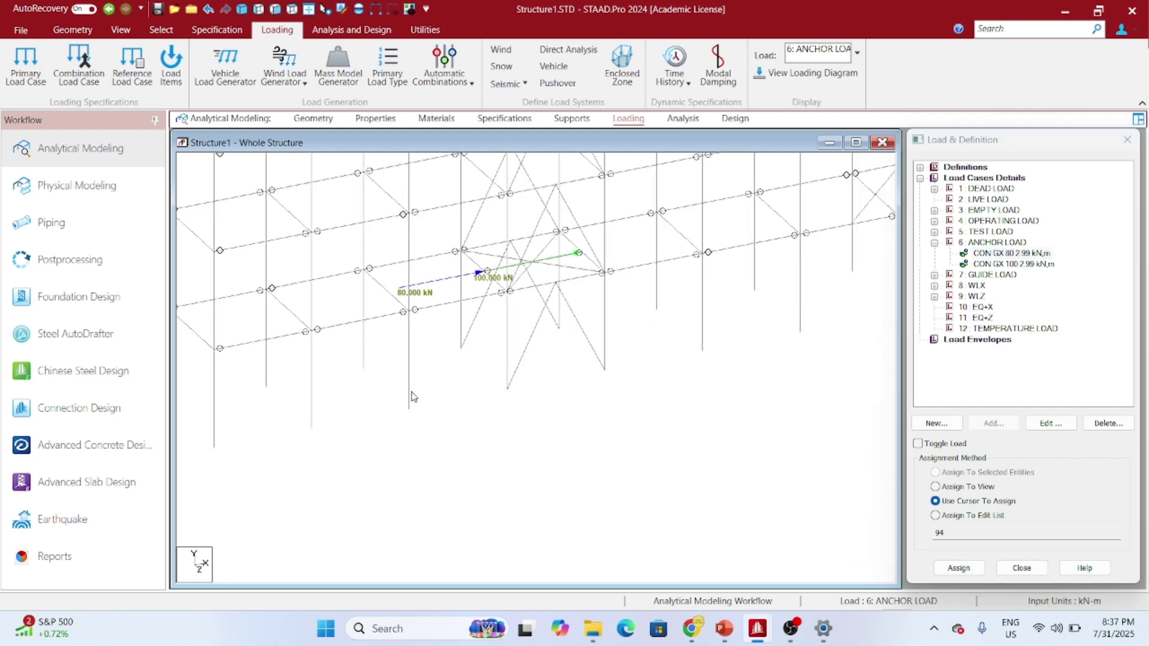
scroll(422, 380, up, 3)
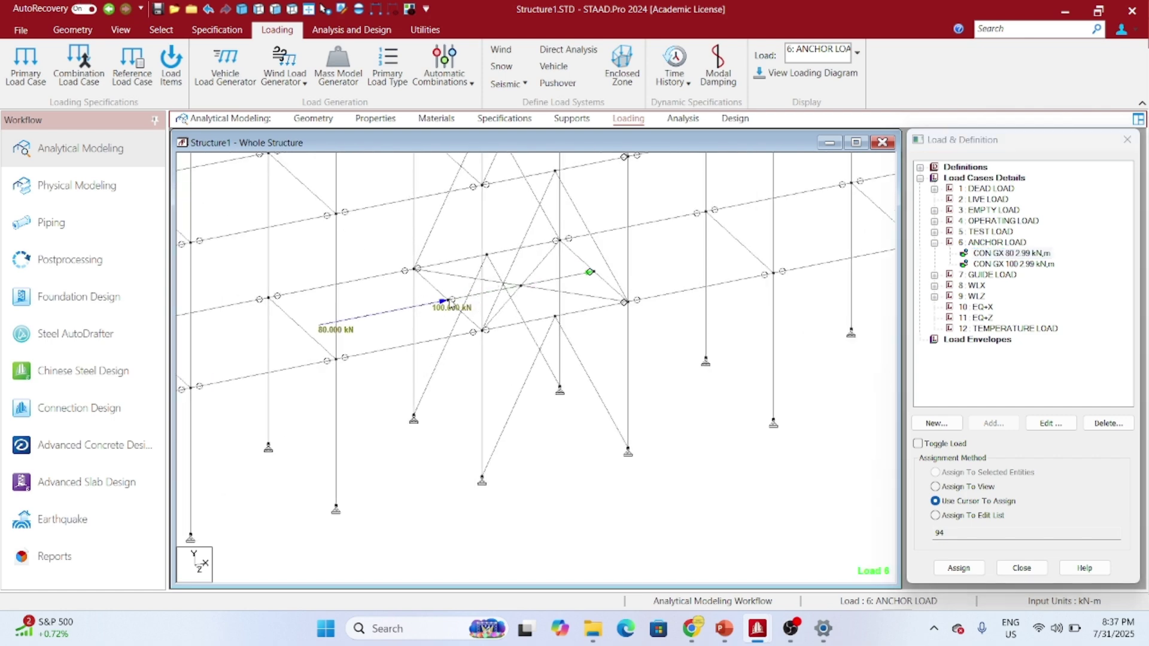
Check the bracing beams beside the 100 kN load, zoom out, then bring up PowerPoint slide 6
click(482, 293)
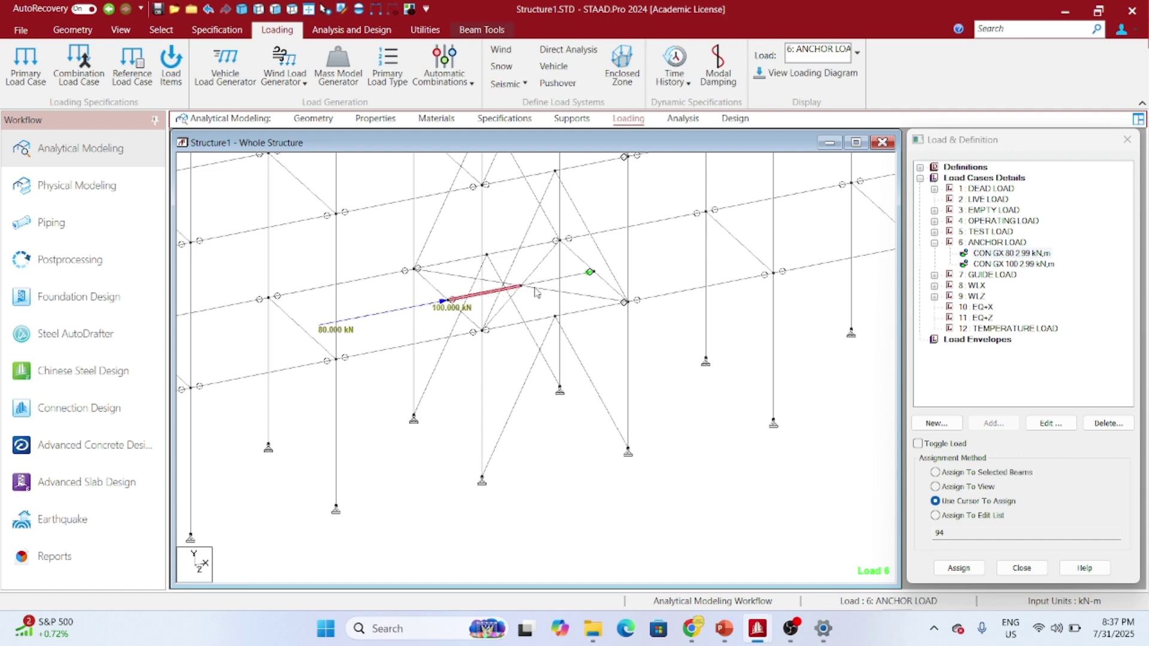
ctrl+click(575, 294)
click(658, 496)
scroll(652, 488, down, 2)
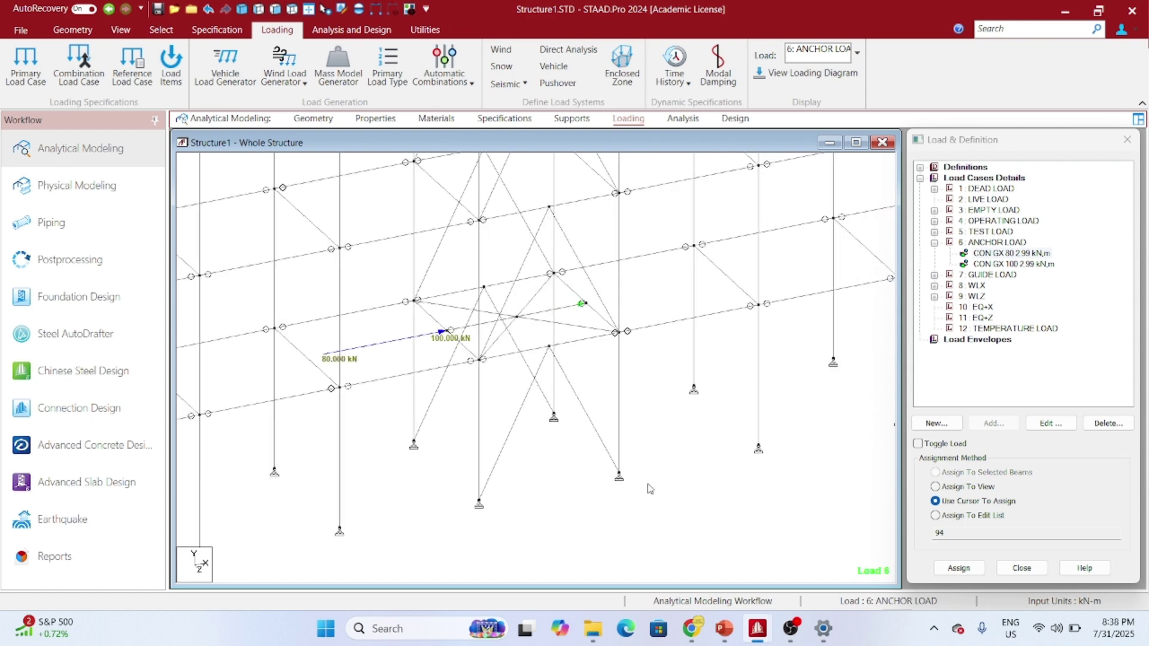
scroll(657, 480, up, 2)
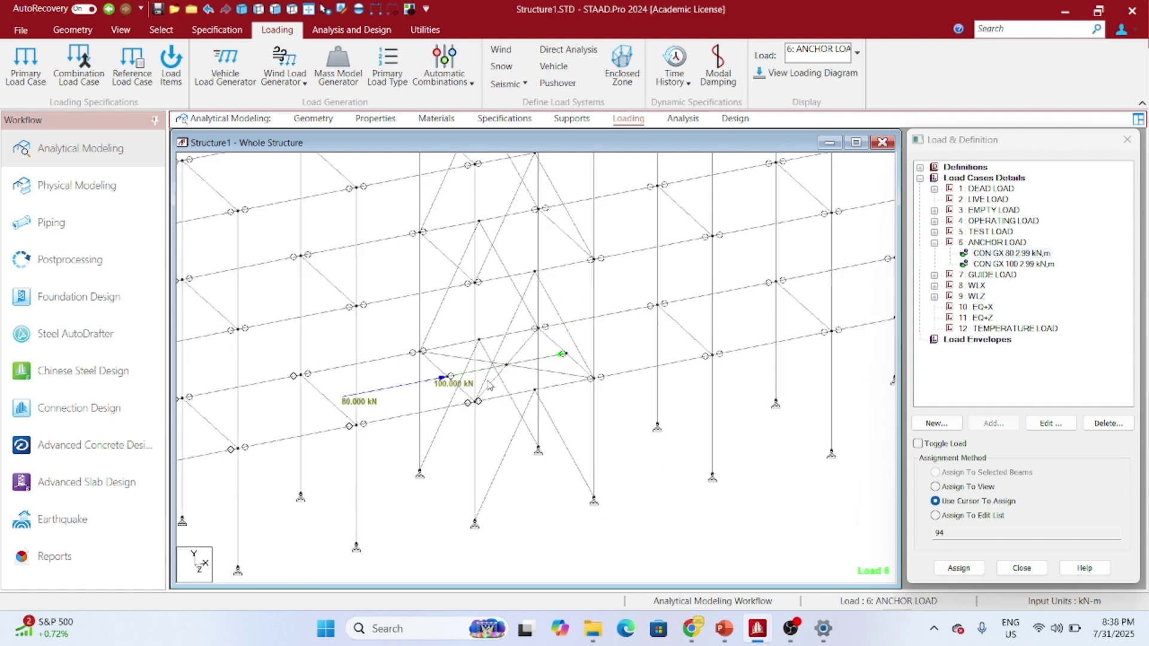
scroll(487, 385, up, 2)
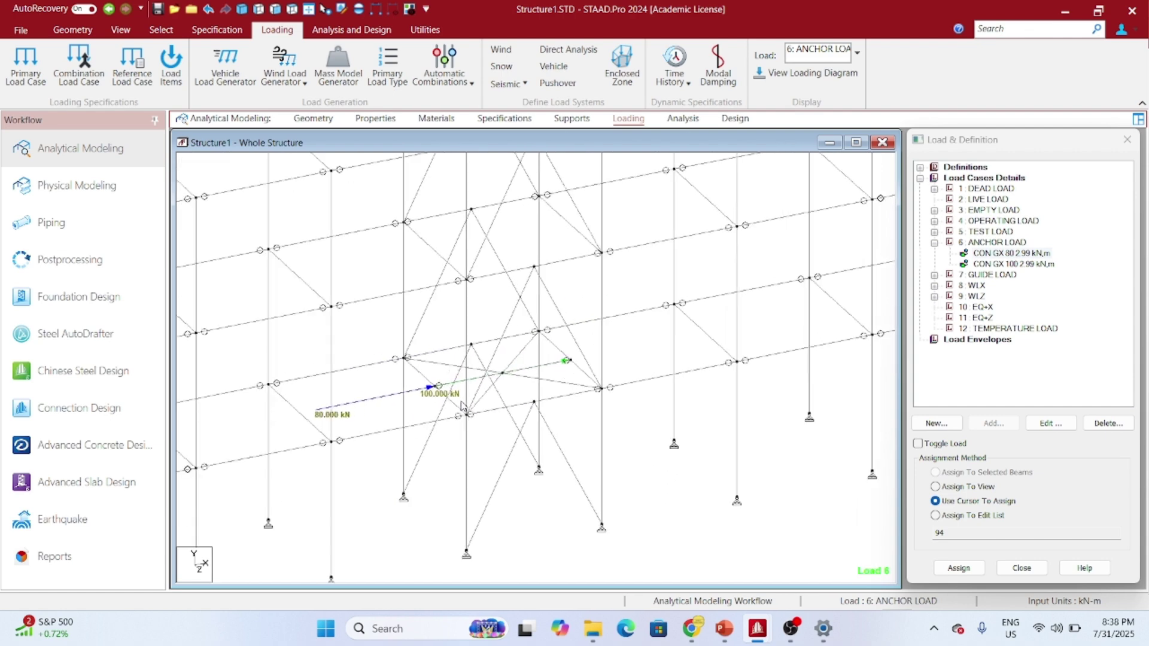
scroll(463, 406, down, 3)
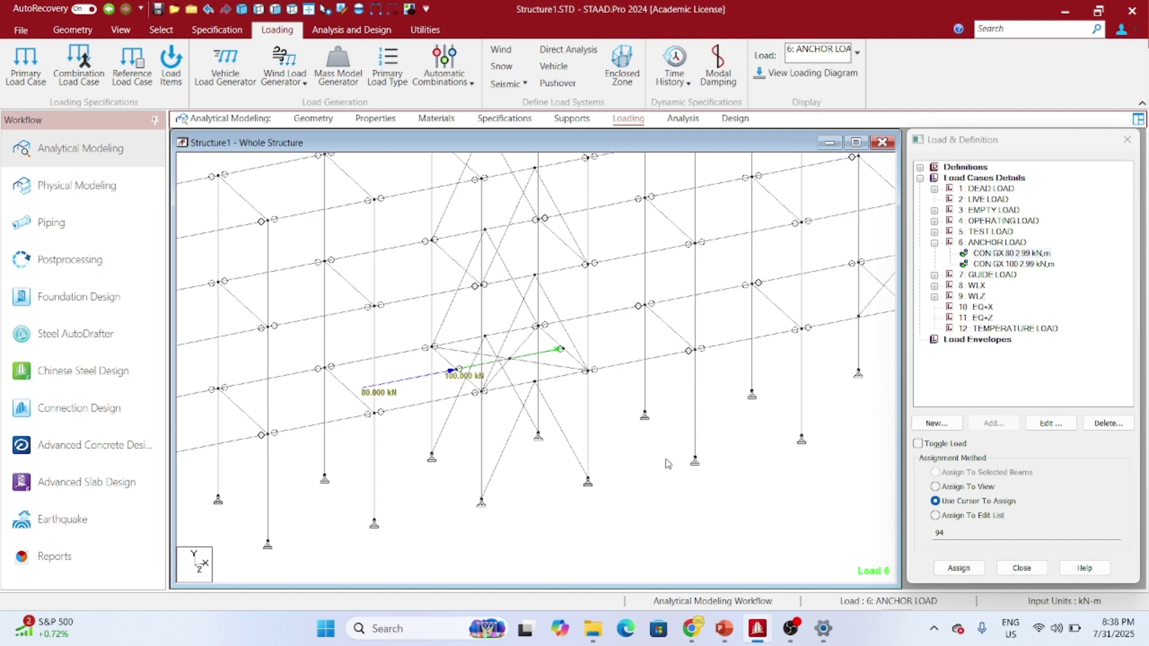
scroll(668, 464, down, 3)
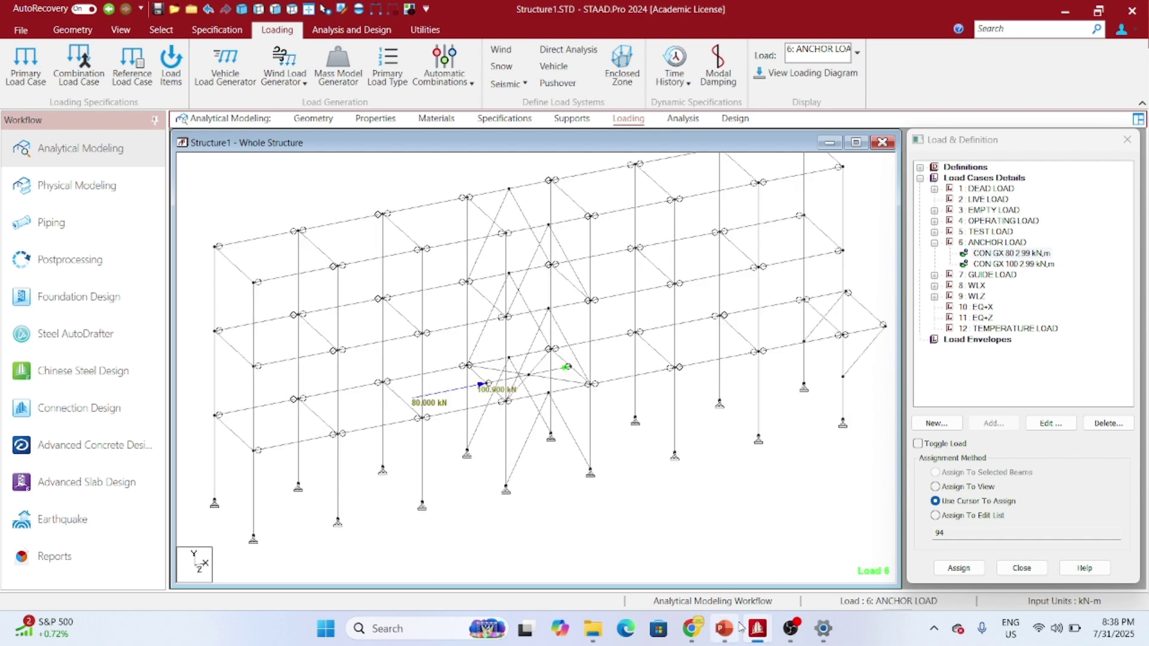
mouse_move(724, 629)
click(731, 577)
Show PowerPoint slide 6, 'EXAMPLE 2', with the loaded pipe rack frame
click(58, 542)
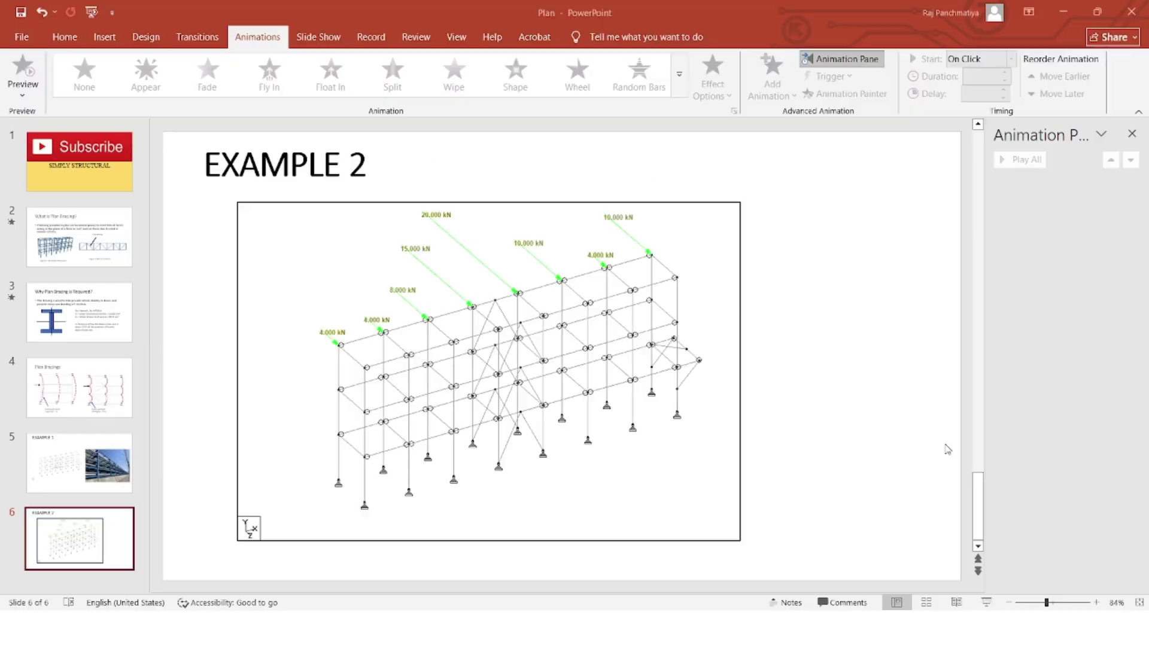
Run the Structure4 analysis and enter post-processing with the default load case
mouse_move(757, 629)
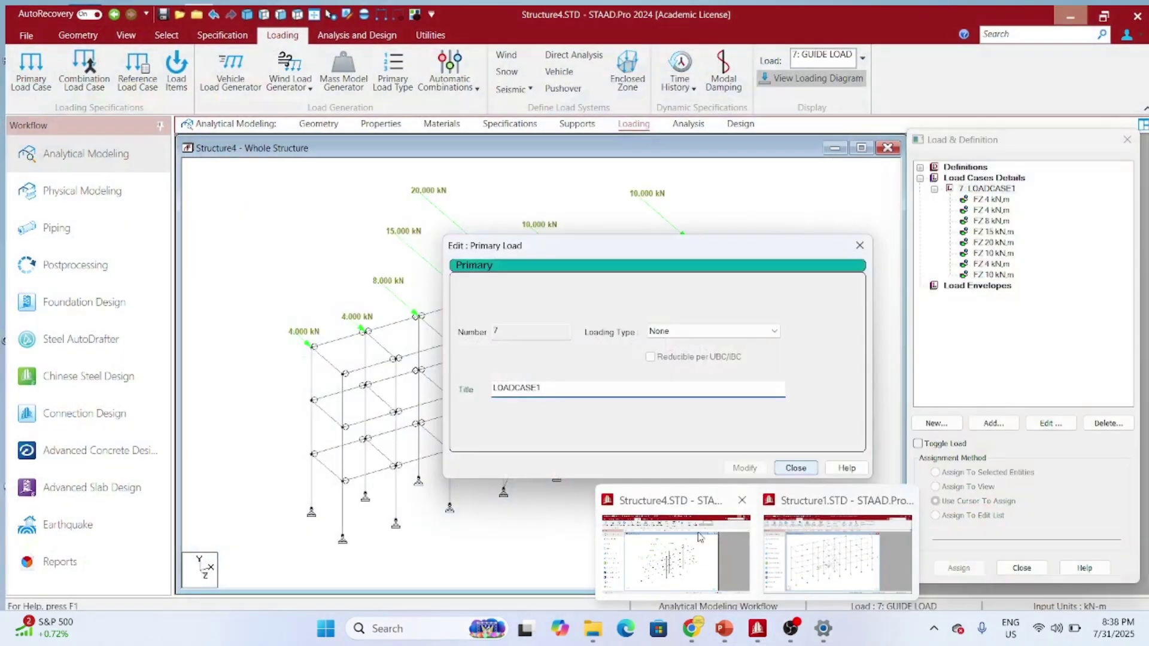
click(700, 537)
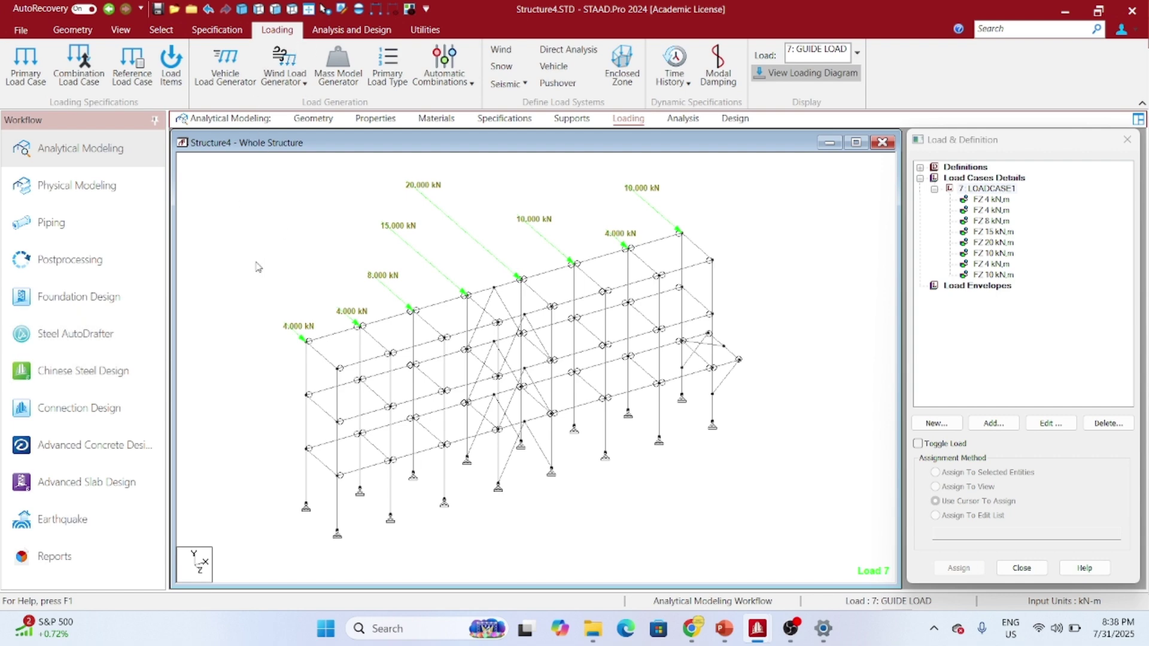
key(ctrl+F5)
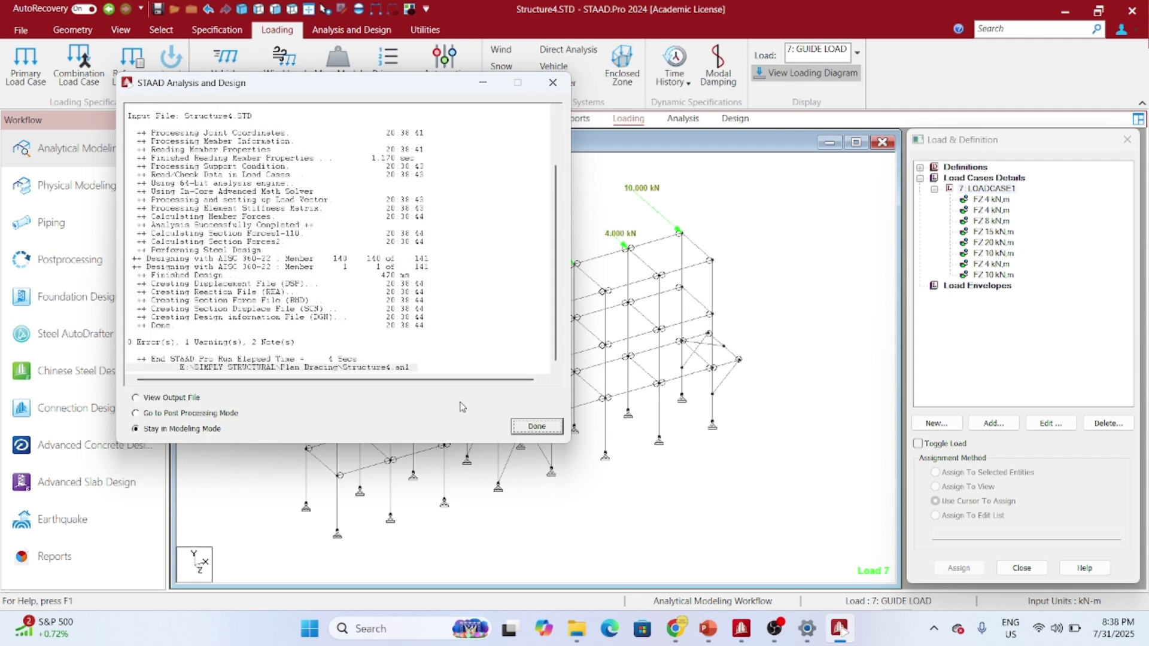
click(537, 426)
click(85, 261)
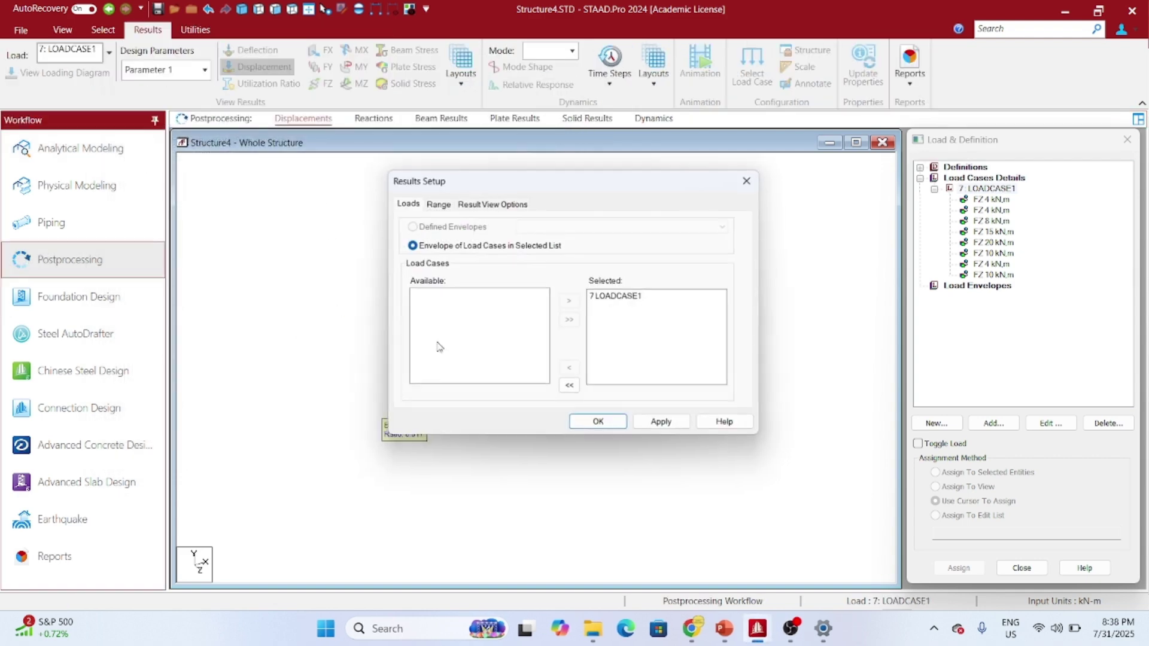
click(616, 426)
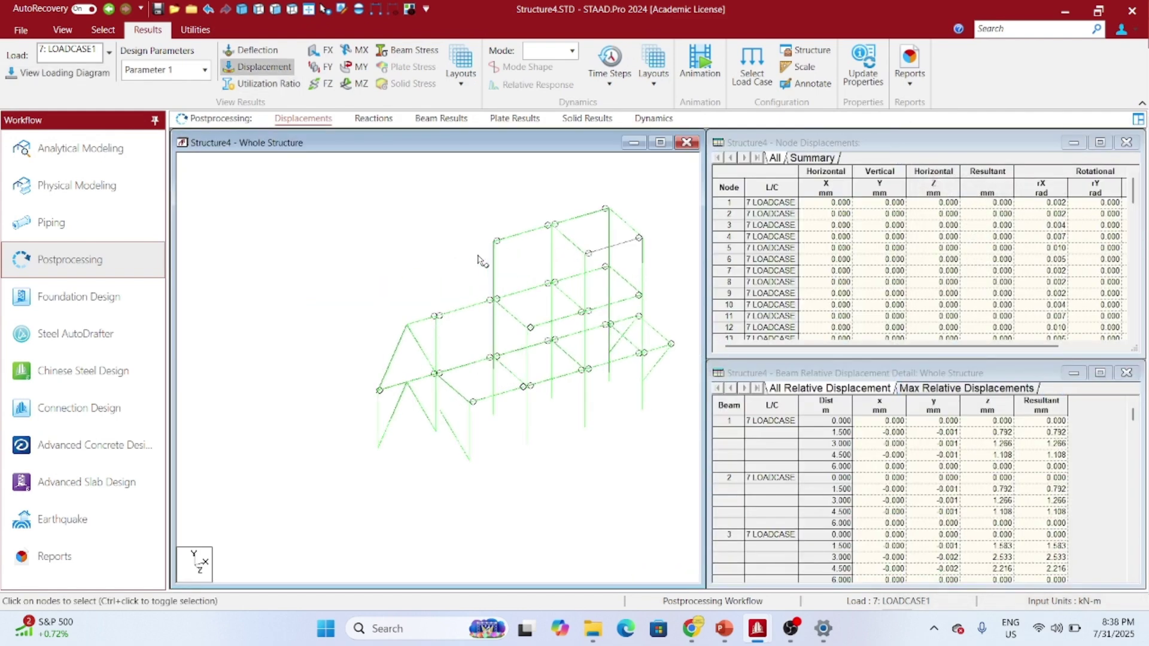
Show the node displacement summary's Max Z row, 66.380 mm, and rotate the deflected view
click(814, 158)
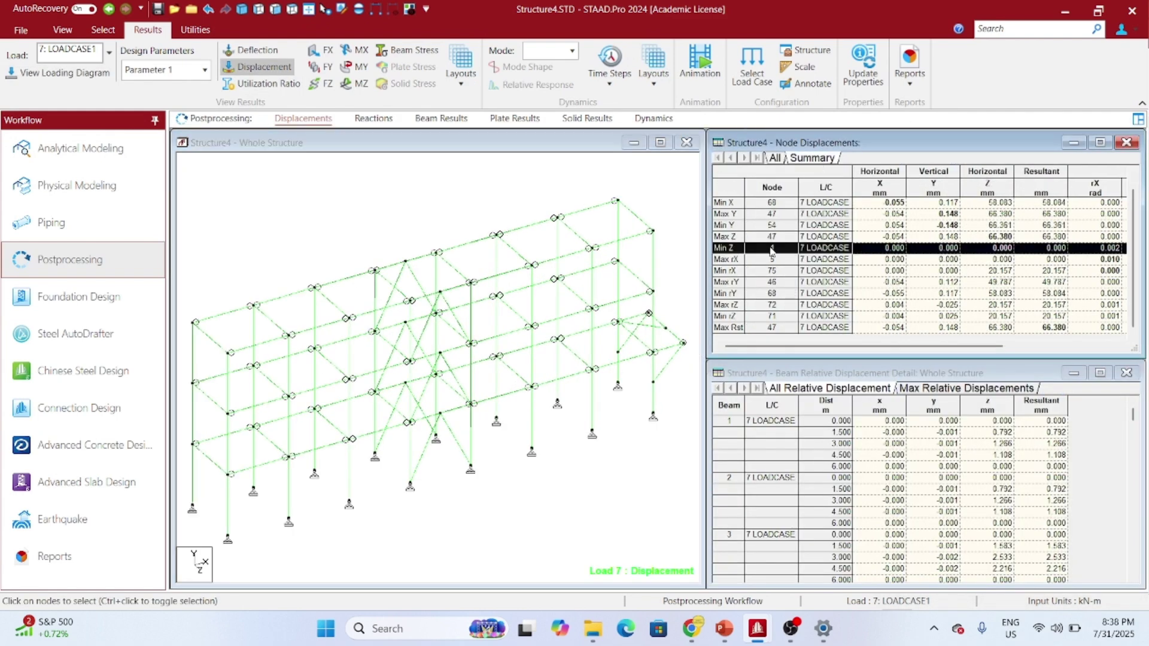
click(725, 237)
middle_drag(400, 346, 462, 317)
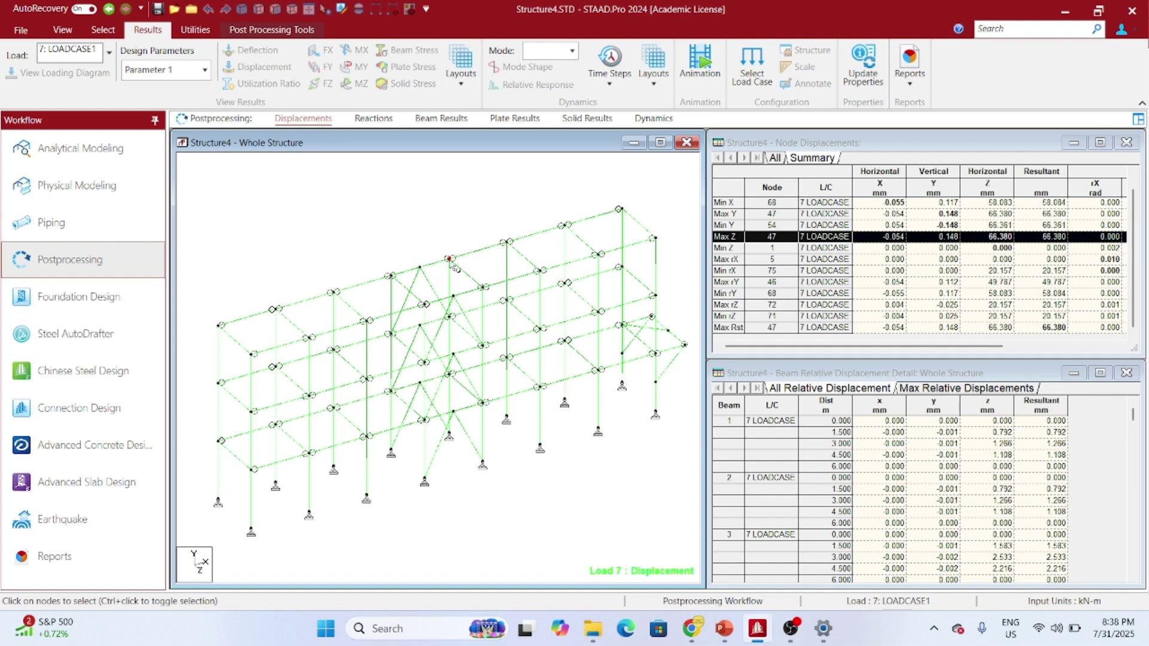
mouse_move(453, 267)
In Geometry, draw zigzag beams between top-level nodes, accepting the new nodes
click(91, 134)
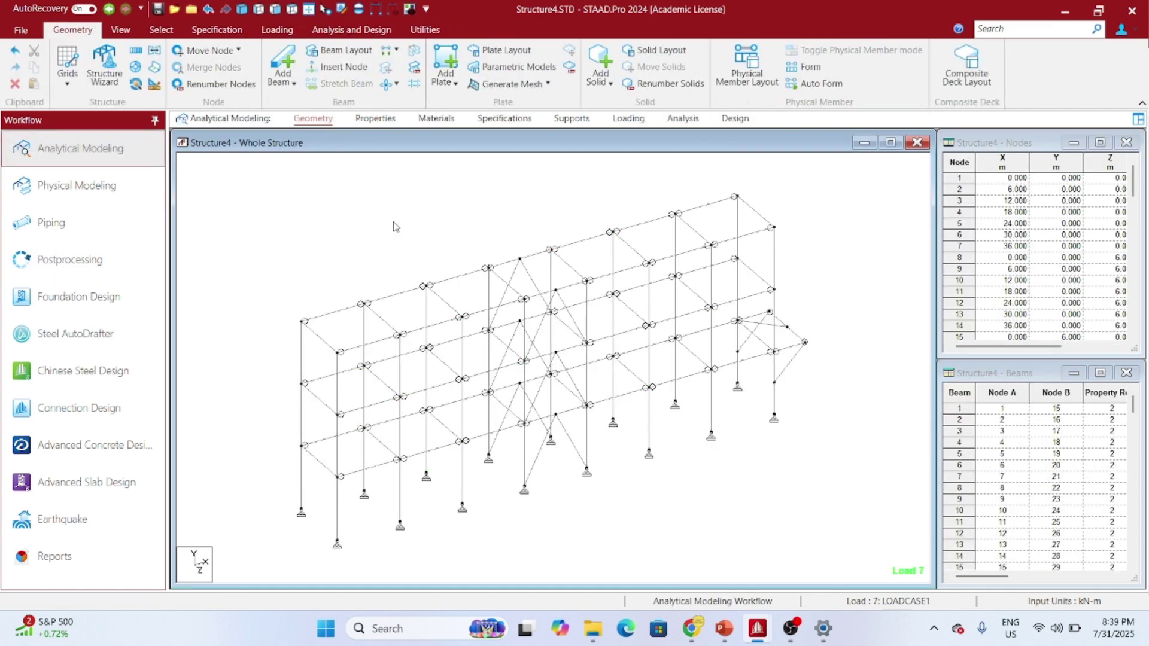
click(287, 73)
drag(339, 353, 611, 237)
click(621, 352)
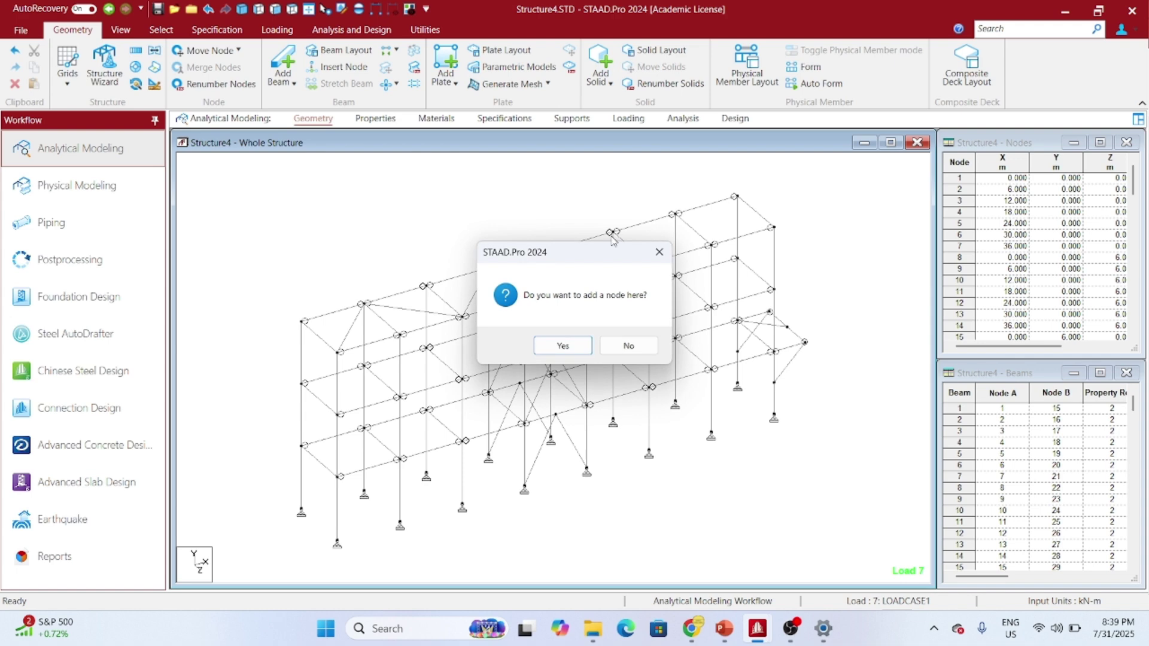
click(633, 358)
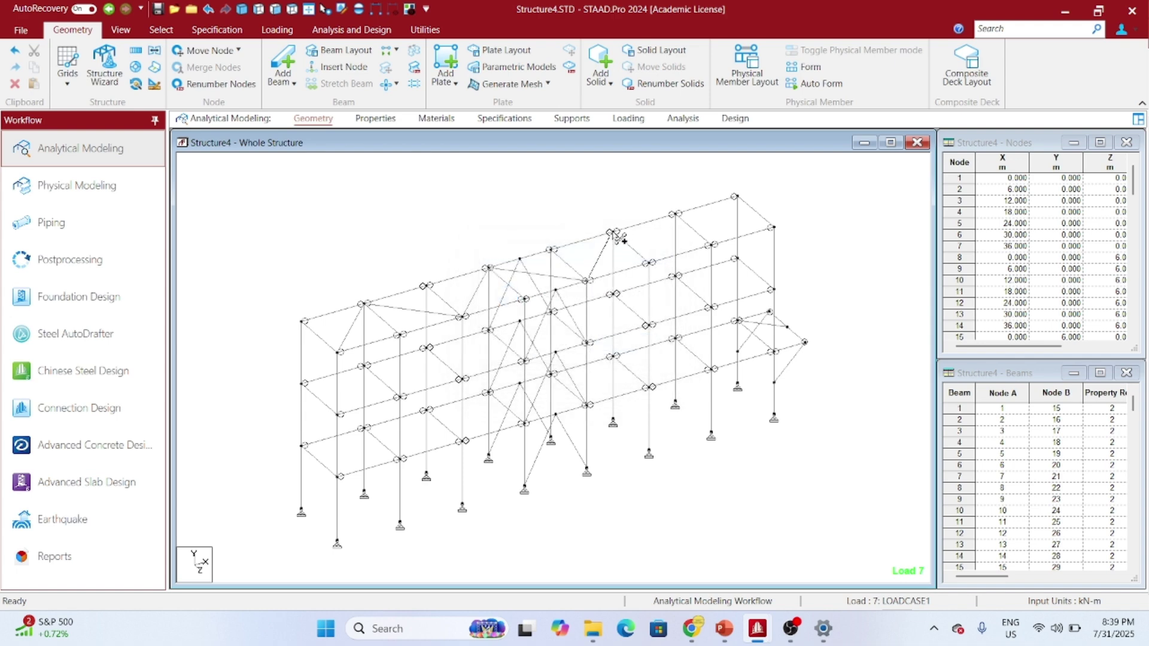
drag(620, 239, 713, 246)
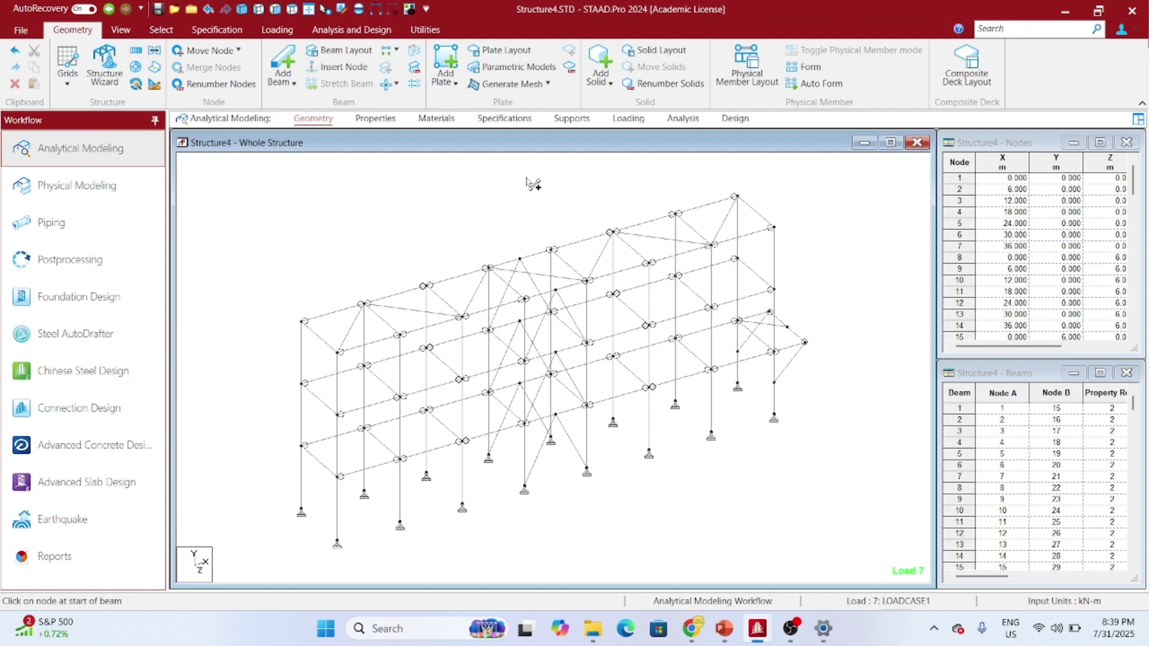
Select the beams missing a section property and display only them
click(161, 30)
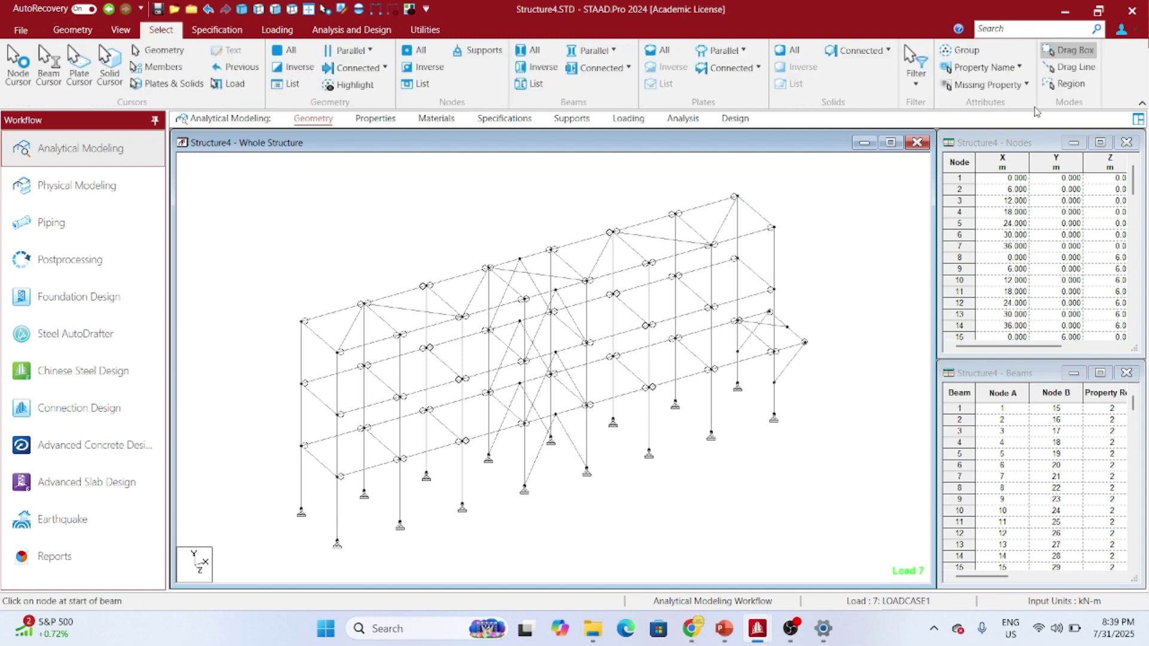
click(985, 84)
click(994, 179)
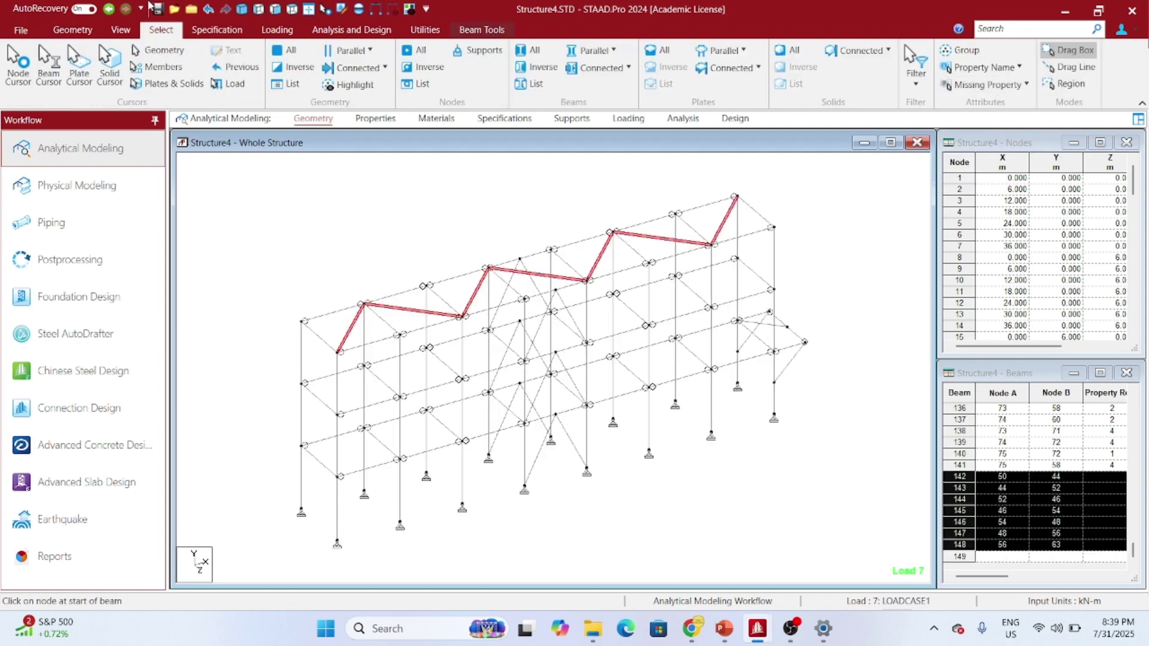
click(394, 9)
Assign the MEMBER TRUSS specification to the selected bracing beams
click(505, 119)
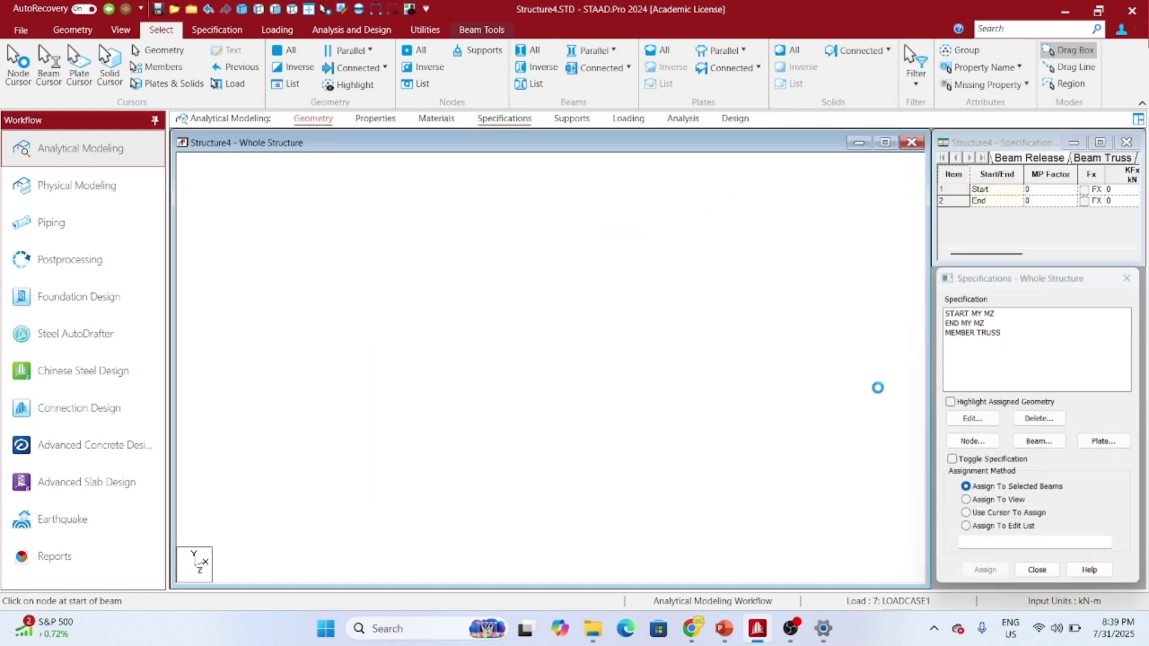
click(980, 333)
click(985, 570)
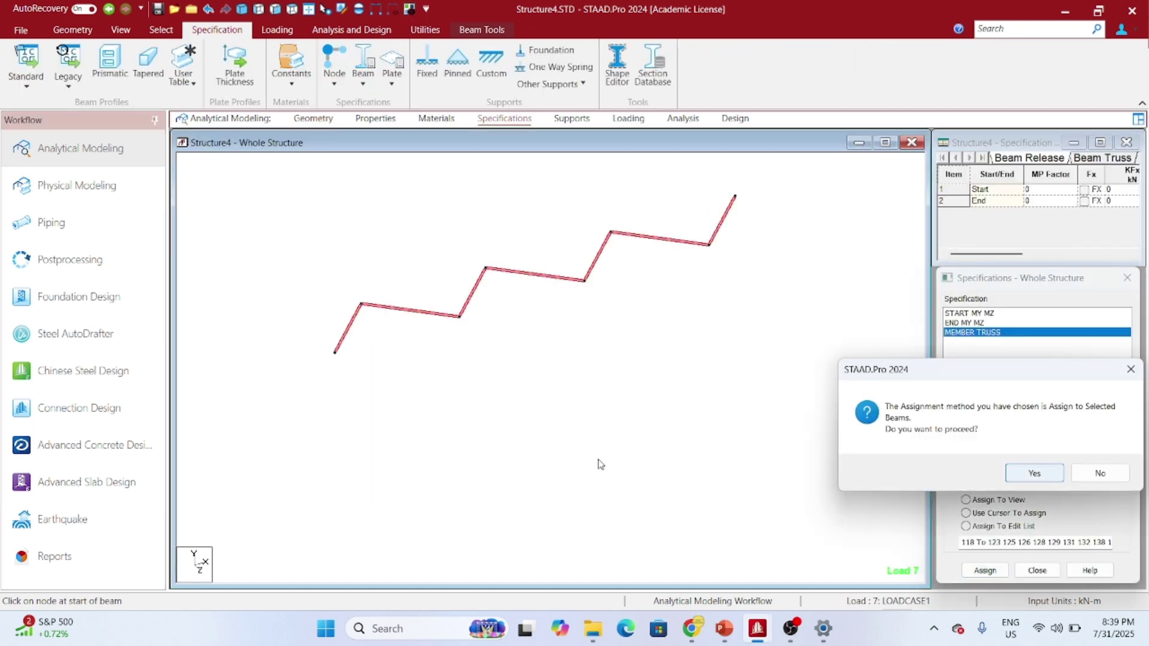
key(Return)
Assign the IPE 400 Tee section to the bracing beams, then return to Geometry
click(375, 119)
click(917, 352)
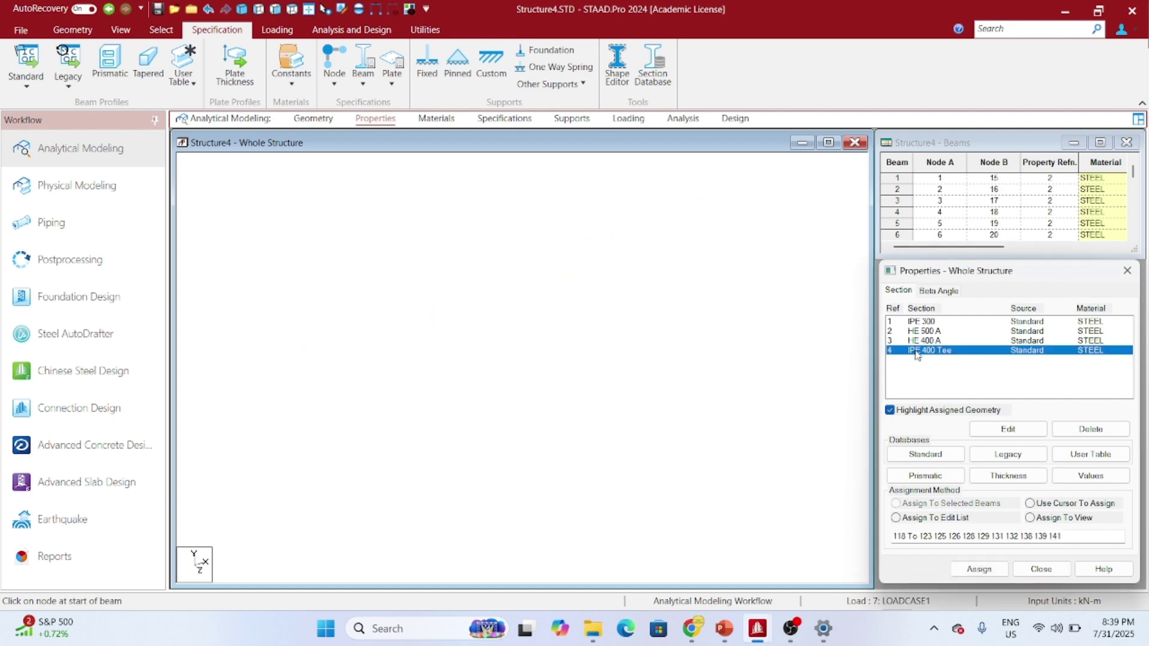
click(778, 465)
key(ctrl+a)
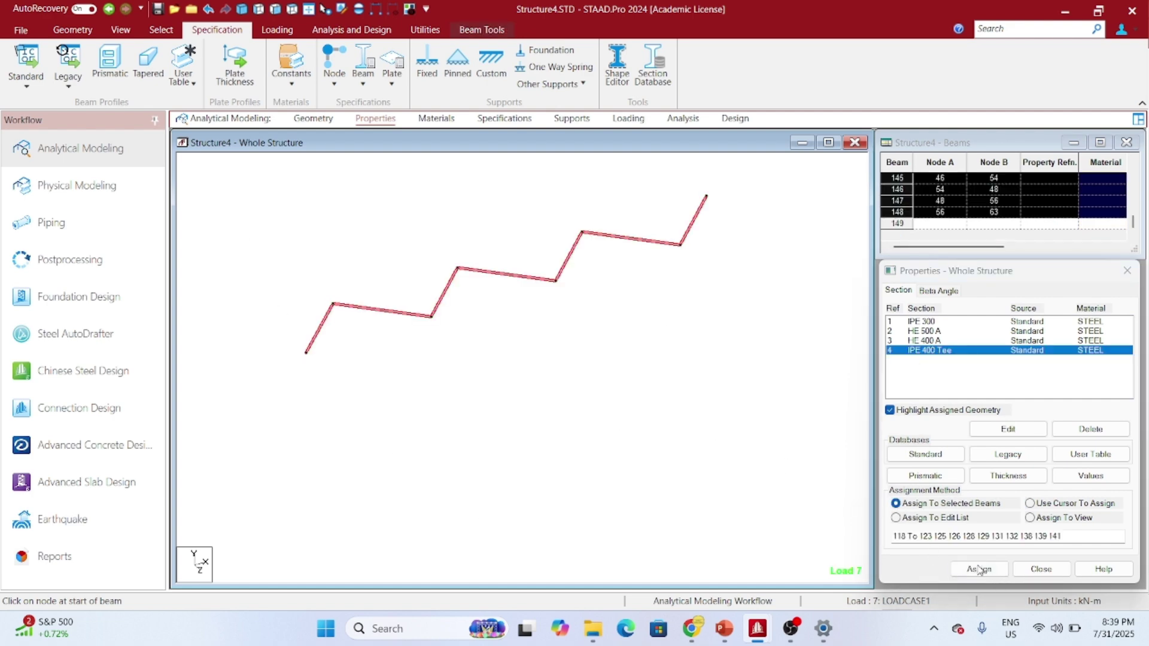
click(979, 569)
key(Return)
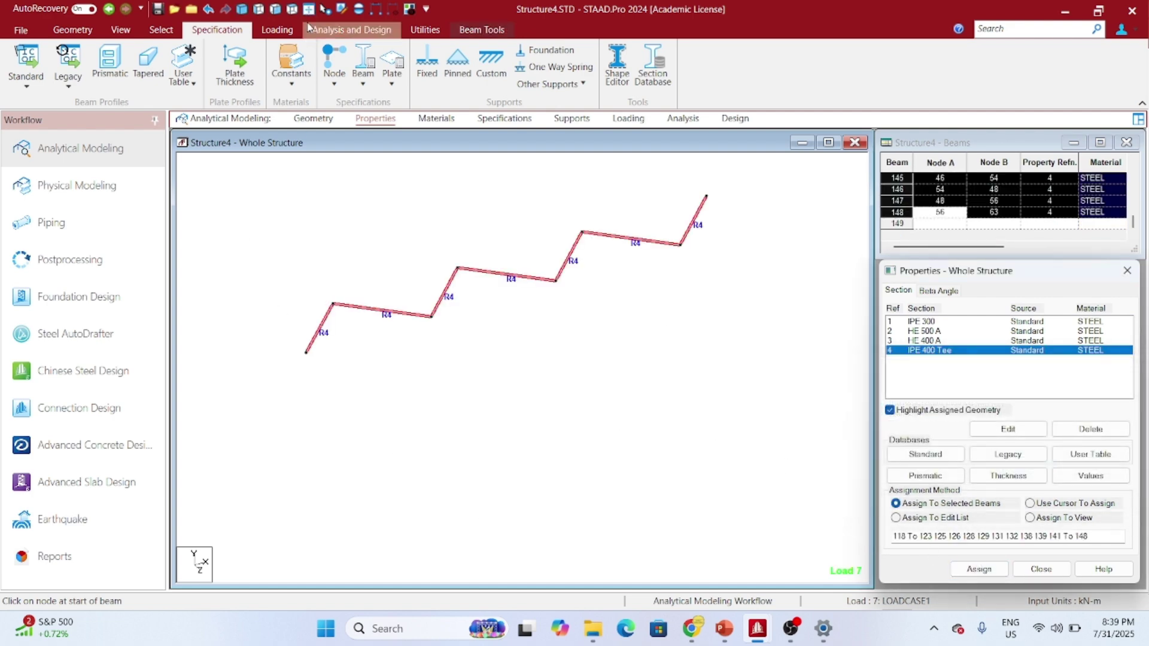
click(313, 118)
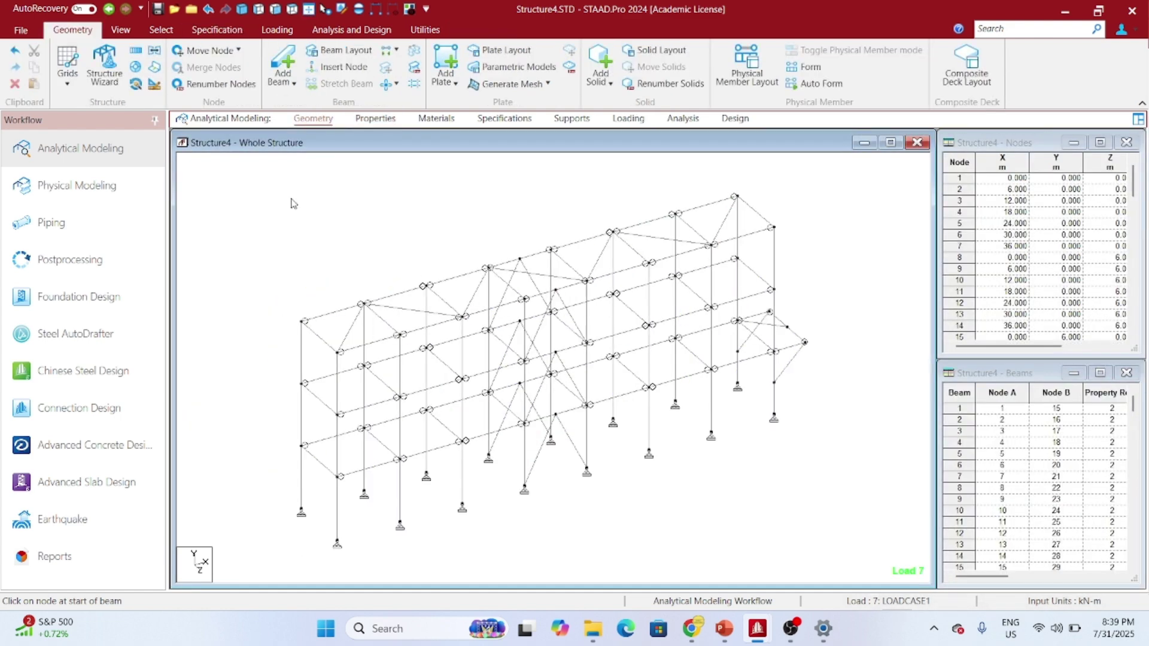
Save and reanalyse the braced model, entering results with the default load case
key(Return)
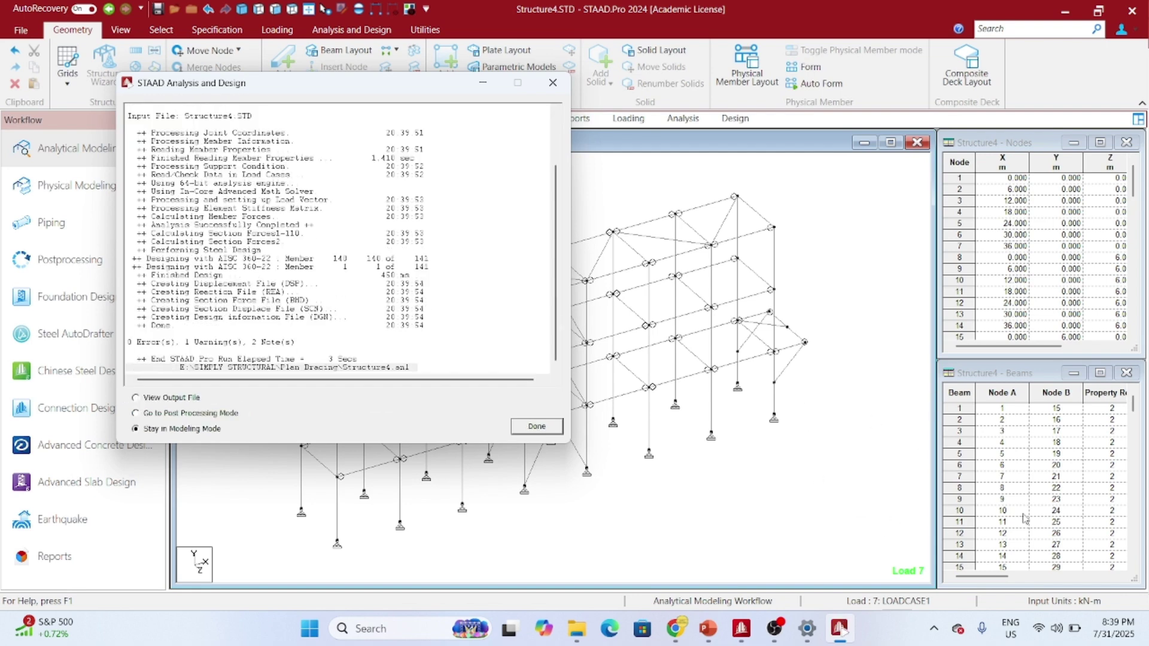
click(533, 426)
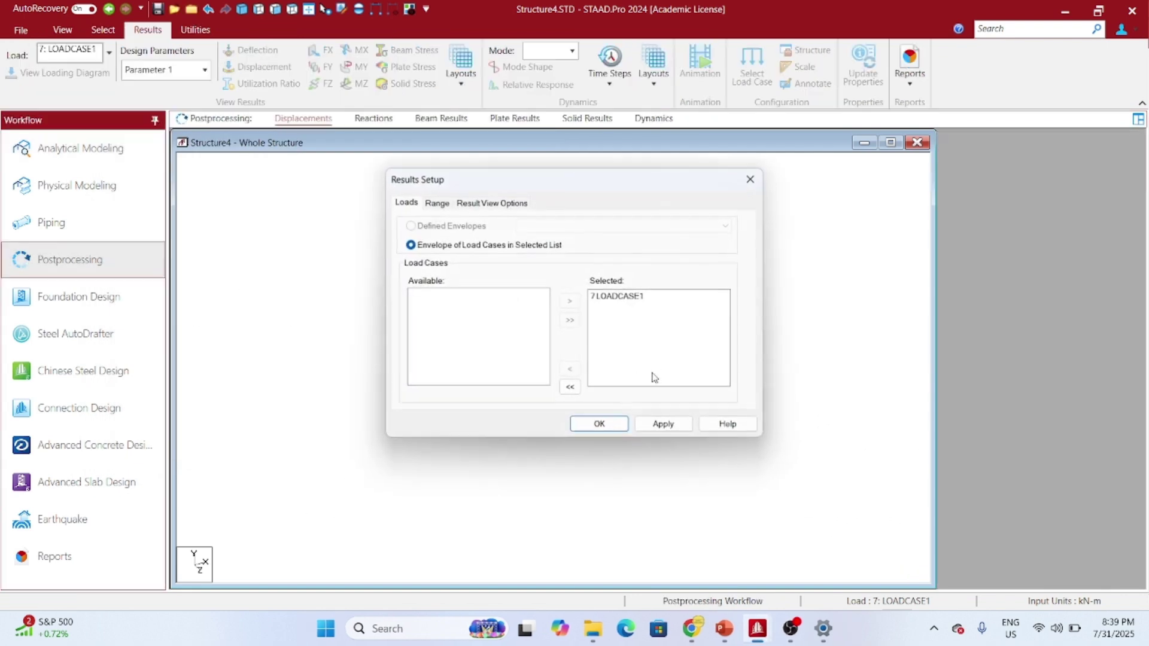
click(599, 423)
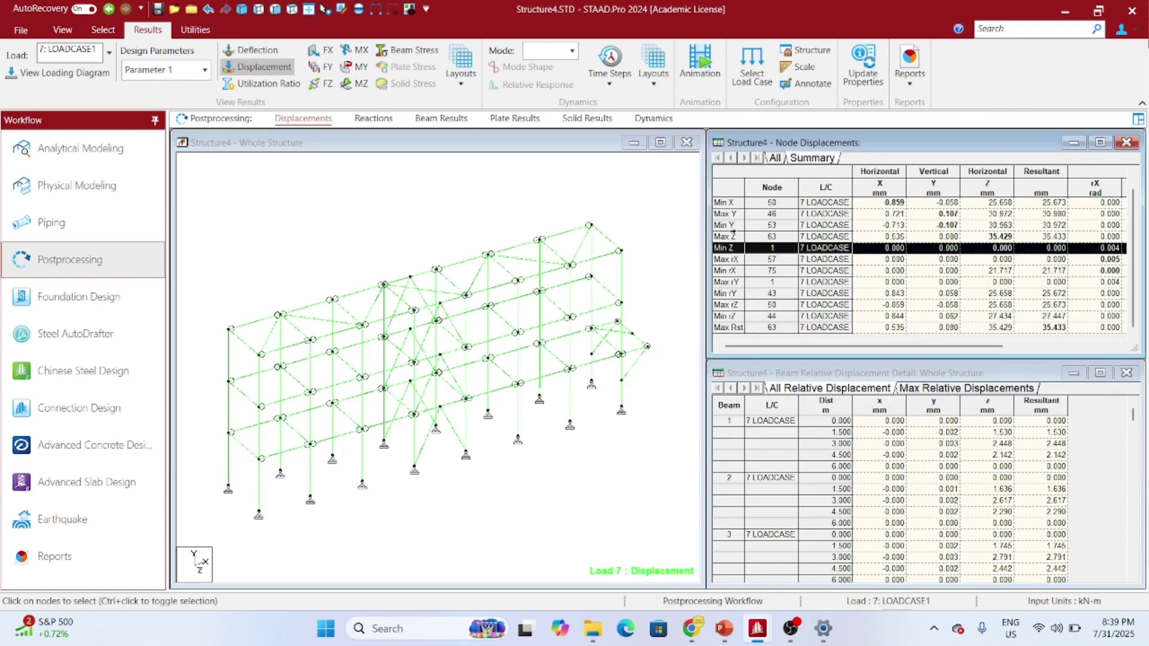
Select the Max Z displacement row, now 35.429 mm, and rotate the deflected structure
click(733, 235)
scroll(617, 265, up, 1)
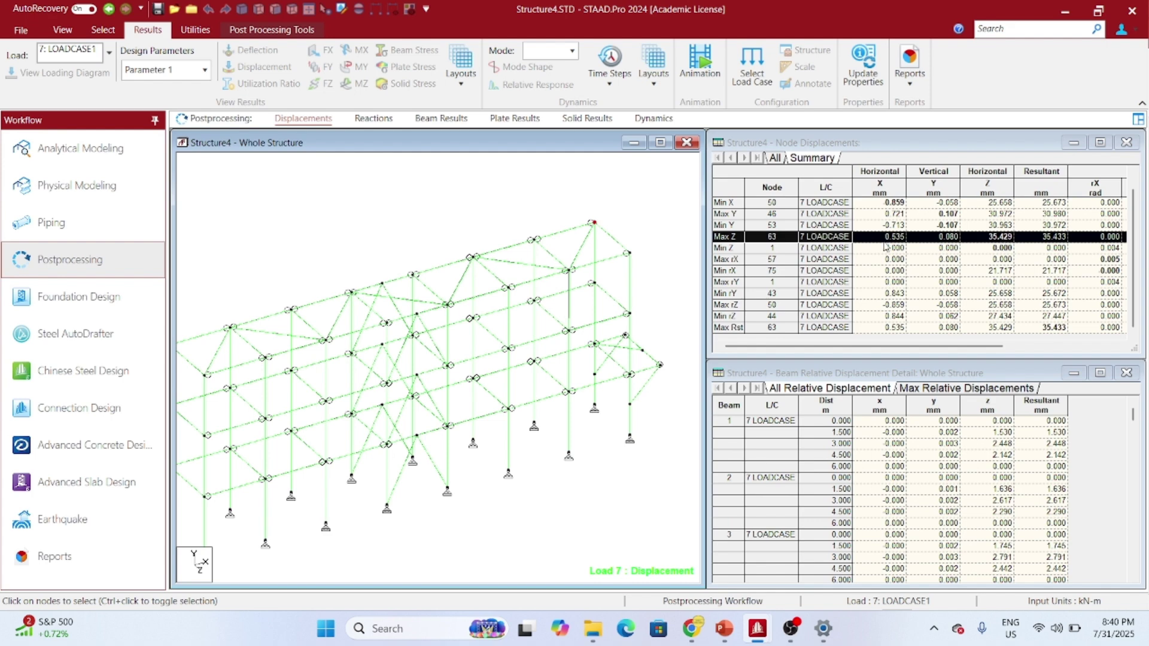
mouse_move(599, 229)
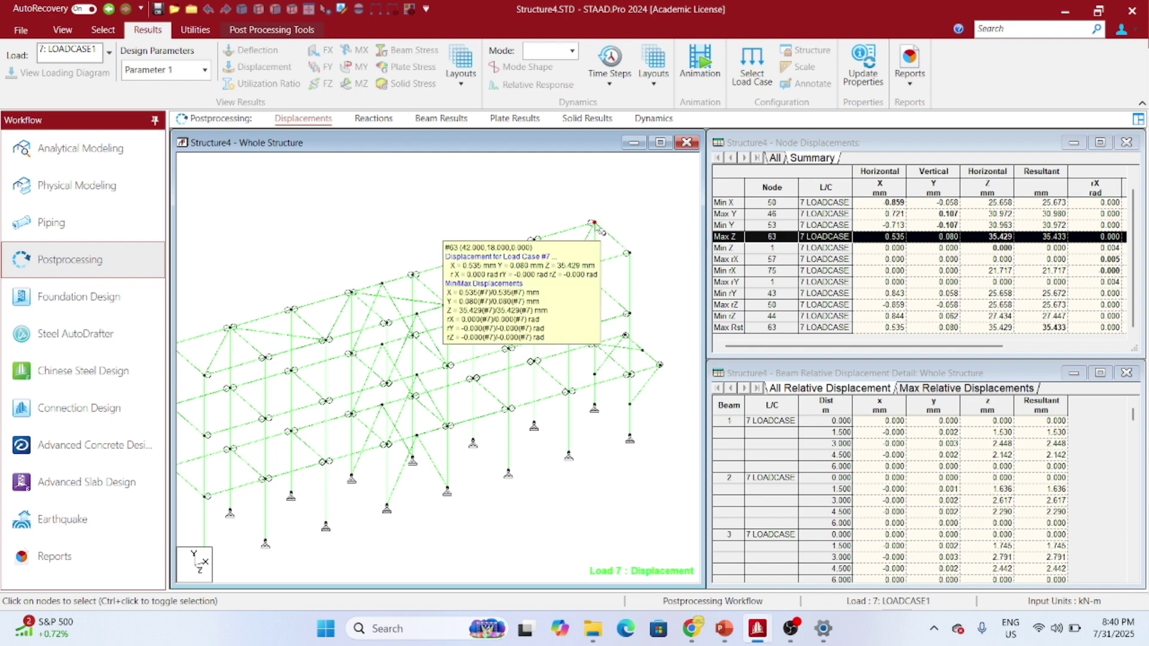
shift+middle_drag(599, 229, 311, 299)
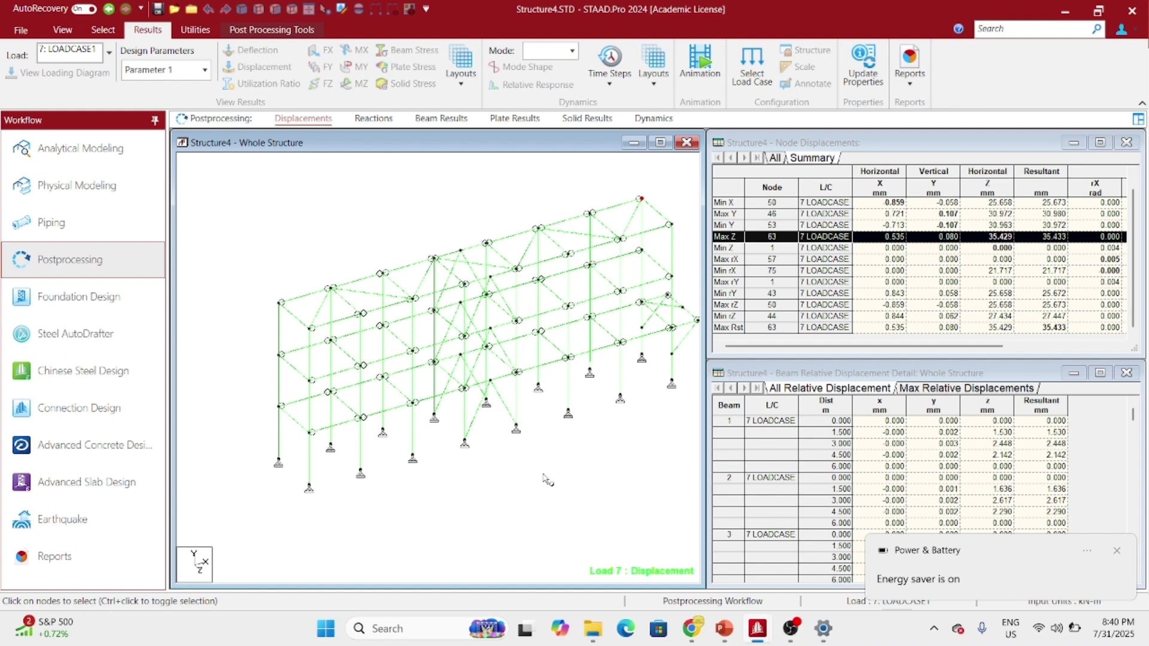
click(568, 483)
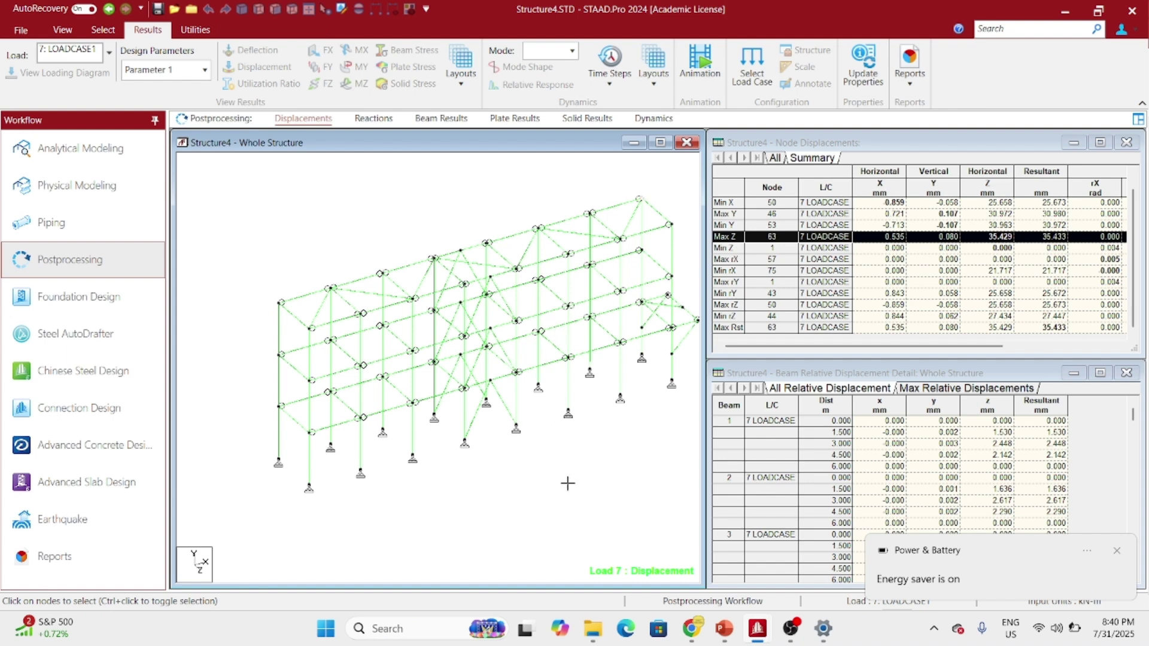